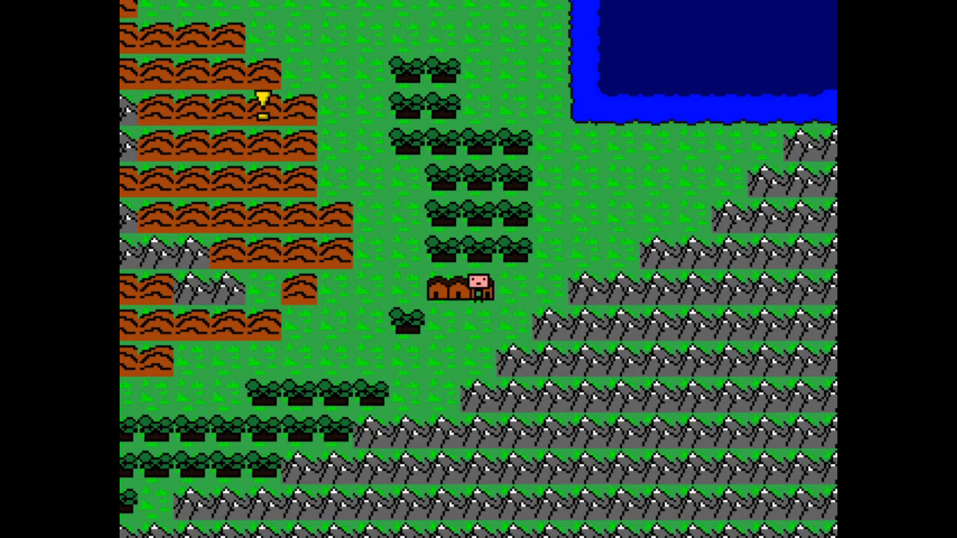
Enter Podunk, walk north on the stone path and open the character stats screen from the ring menu.
key(Down)
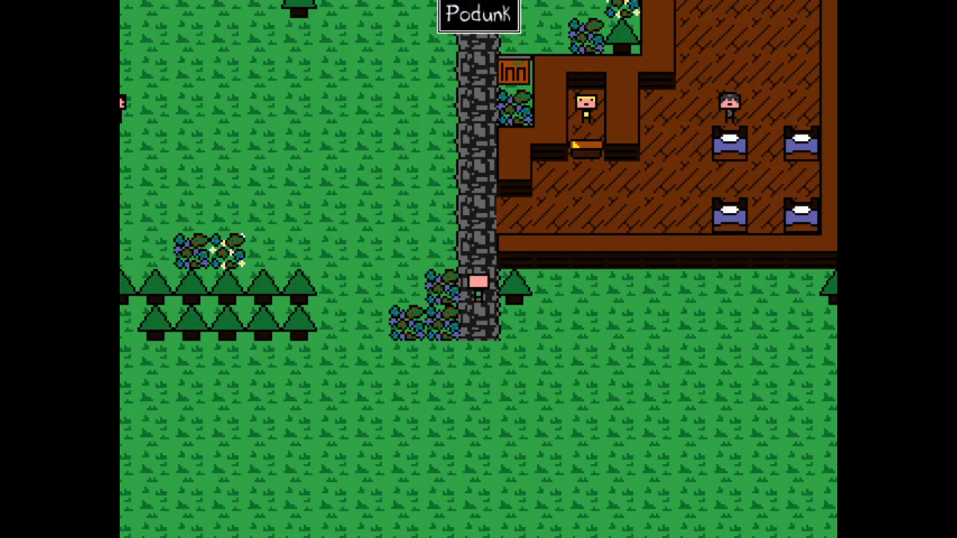
key(Up)
key(Up)
key(Up)
key(Up)
key(Up)
key(Up)
key(Up)
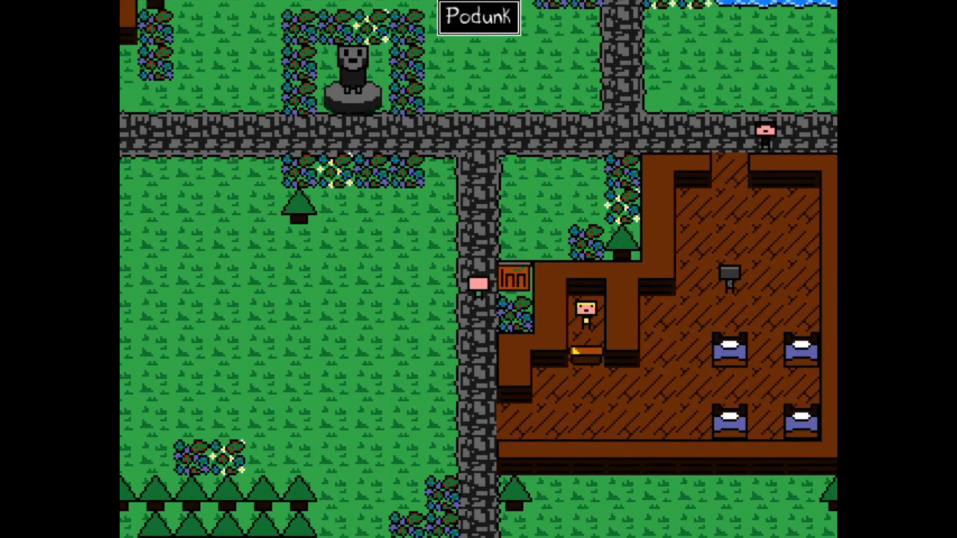
key(Up)
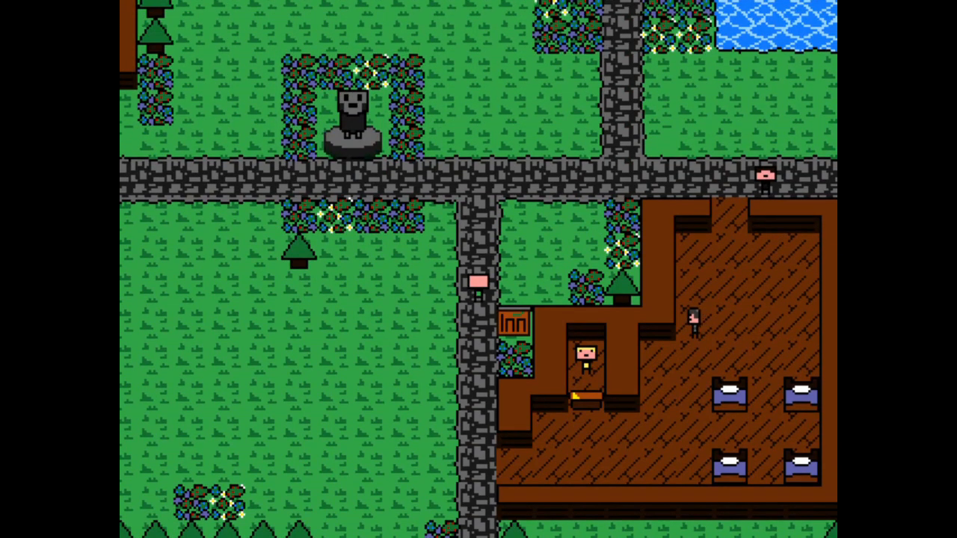
key(Escape)
key(Right)
key(Right)
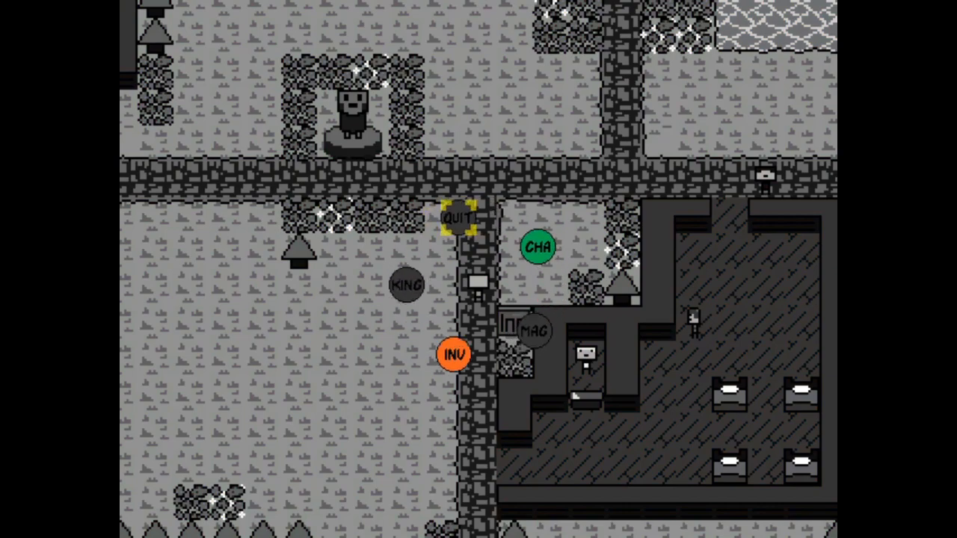
key(Left)
key(Return)
Spend points to raise STR to 6, AGI to 4 and HP to 20.
key(Down)
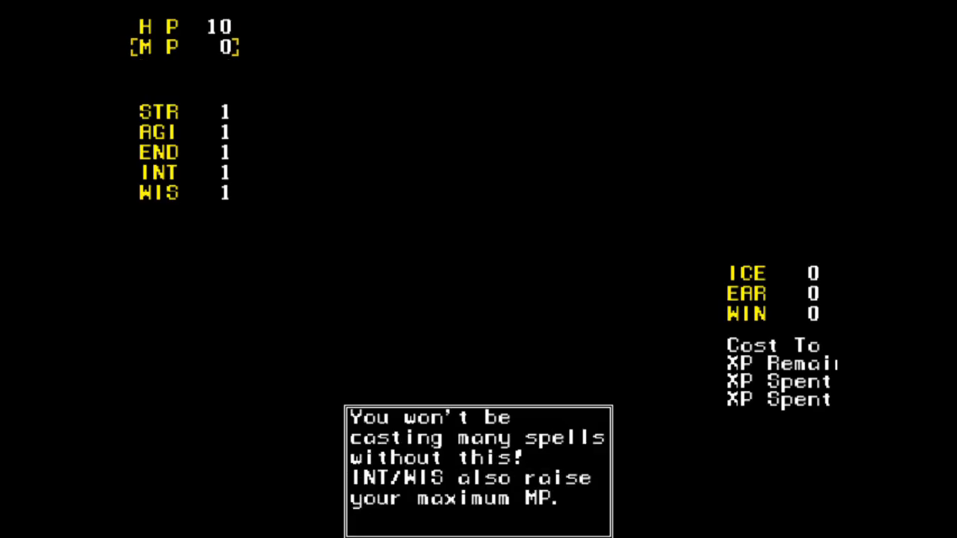
key(Down)
key(Right)
key(Right)
key(Right)
key(Right)
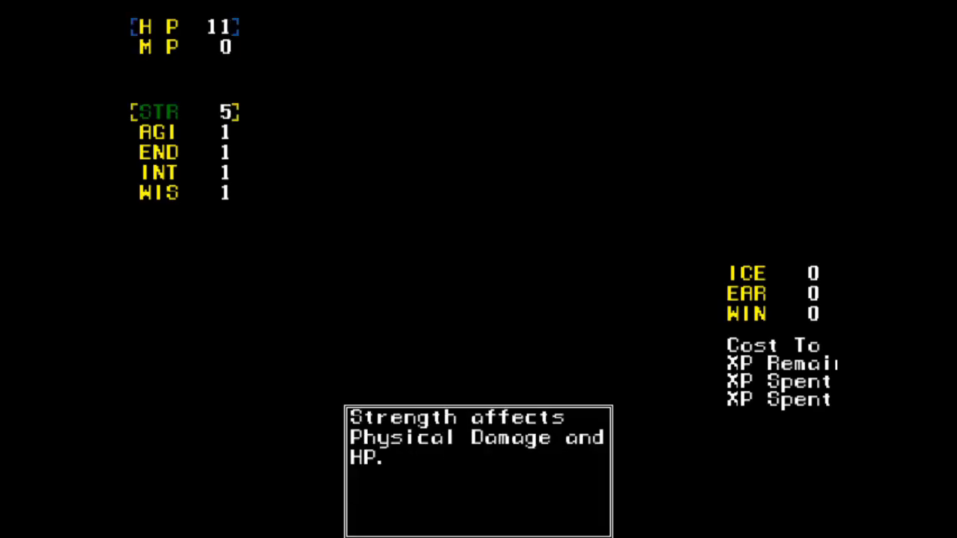
key(Right)
key(Down)
key(Right)
key(Right)
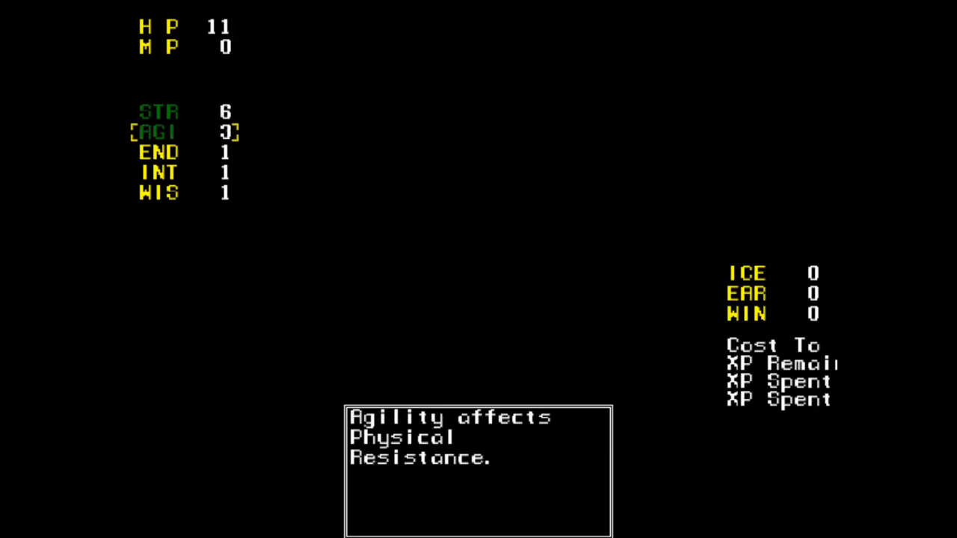
key(Right)
key(Up)
key(Up)
key(Up)
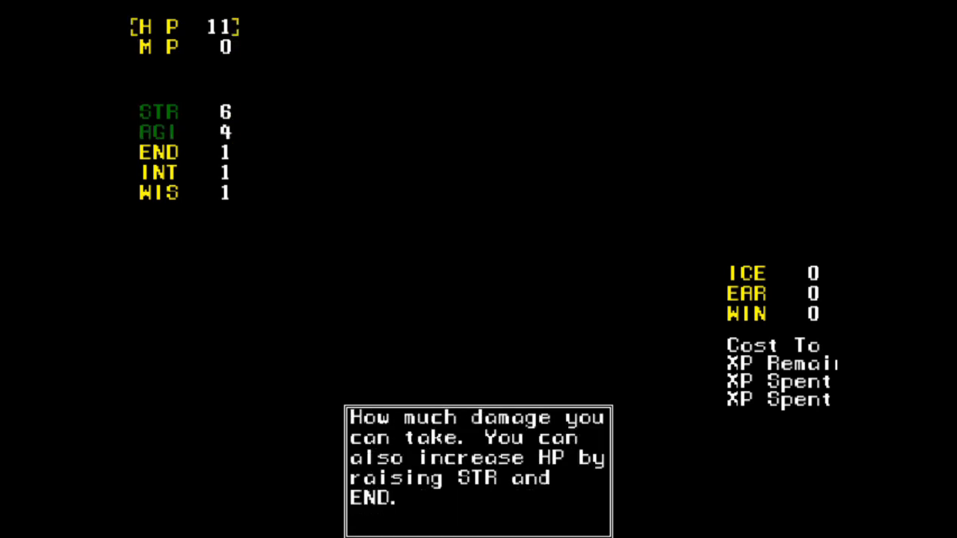
key(Right)
key(Right)
key(Right)
key(Right)
key(Right)
key(Right)
key(Right)
key(Right)
Raise STR to 10, INT to 2 and END to 2, reading the WIS description on the way.
key(Down)
key(Down)
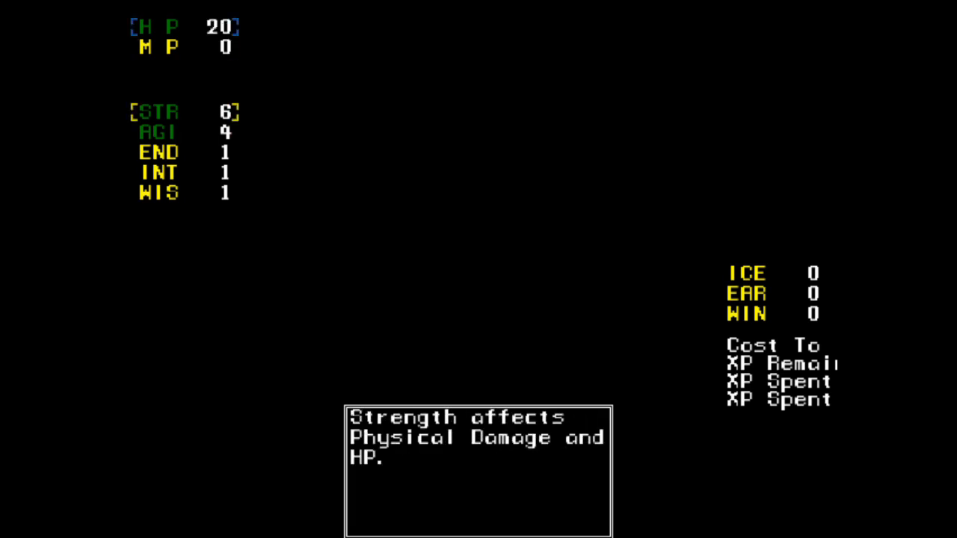
key(Right)
key(Right)
key(Right)
key(Right)
key(Down)
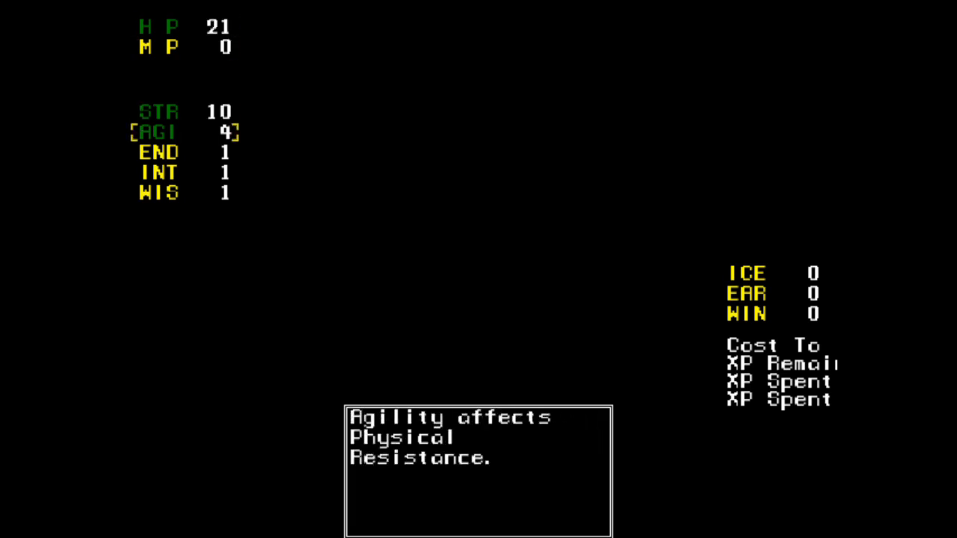
key(Down)
key(Down)
key(Right)
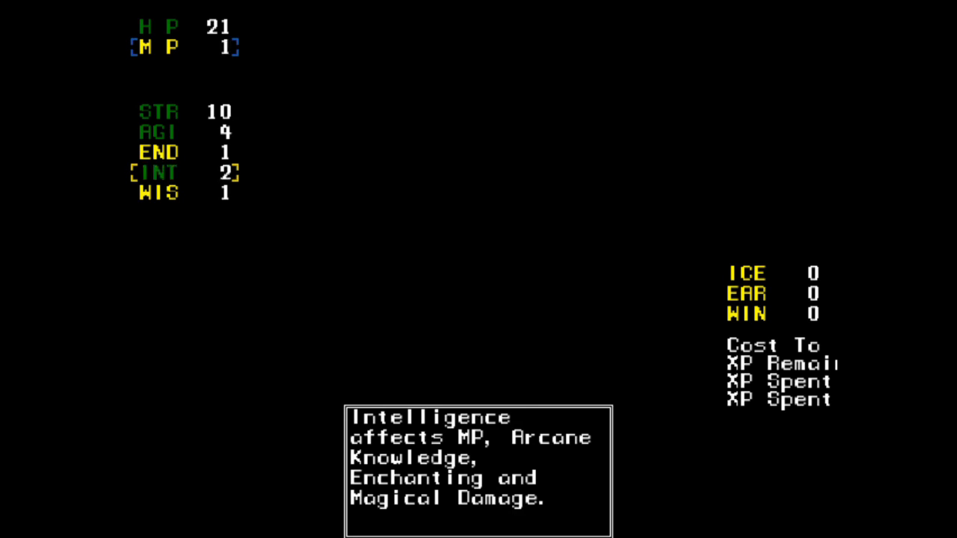
key(Right)
key(Right)
key(Down)
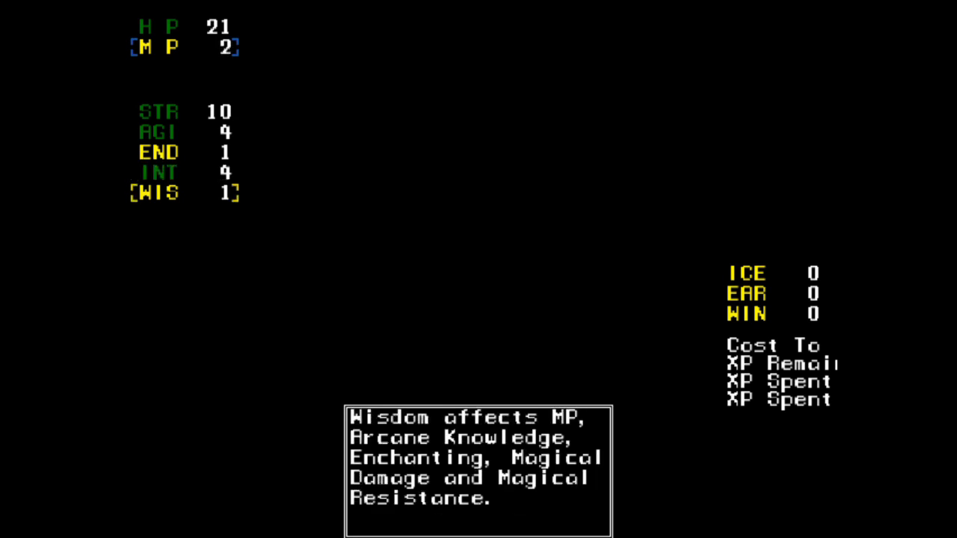
key(Up)
key(Up)
key(Right)
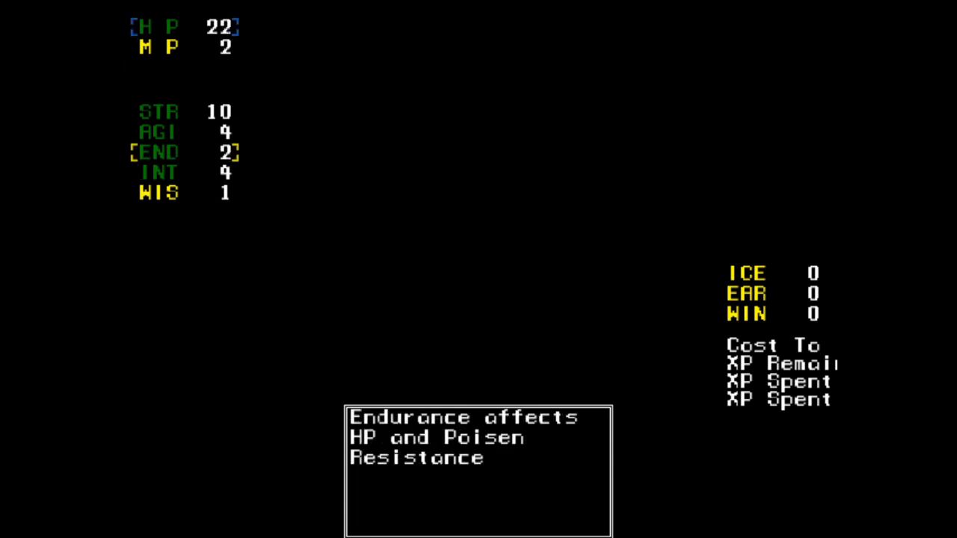
key(Up)
key(Up)
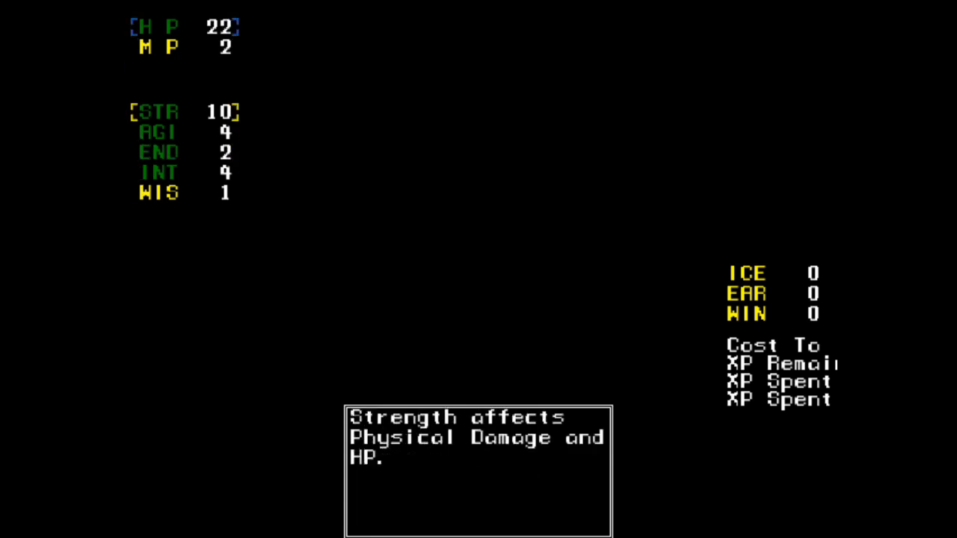
Lower STR back to 8, raise END to 6, confirm the distribution and read INT's description.
key(Left)
key(Left)
key(Down)
key(Down)
key(Right)
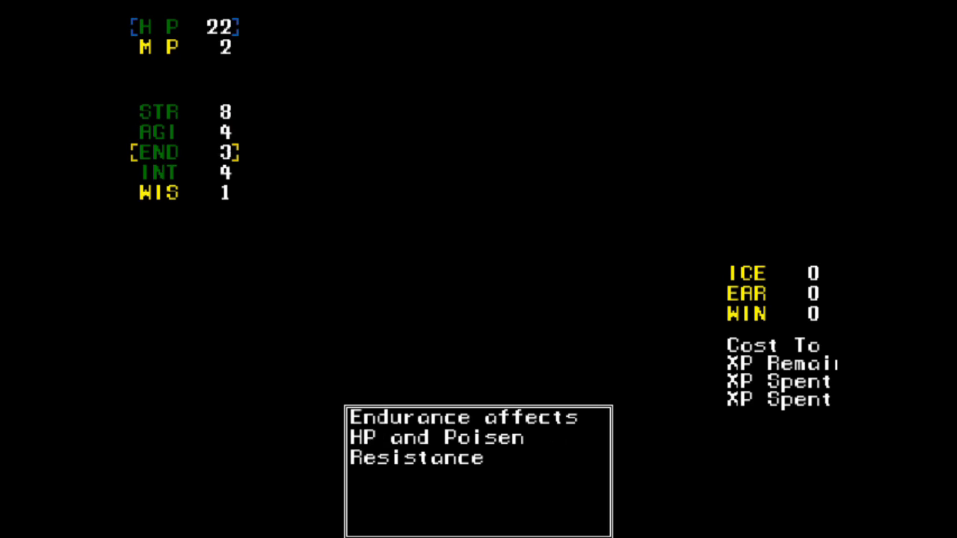
key(Right)
key(Right)
key(Right)
key(Return)
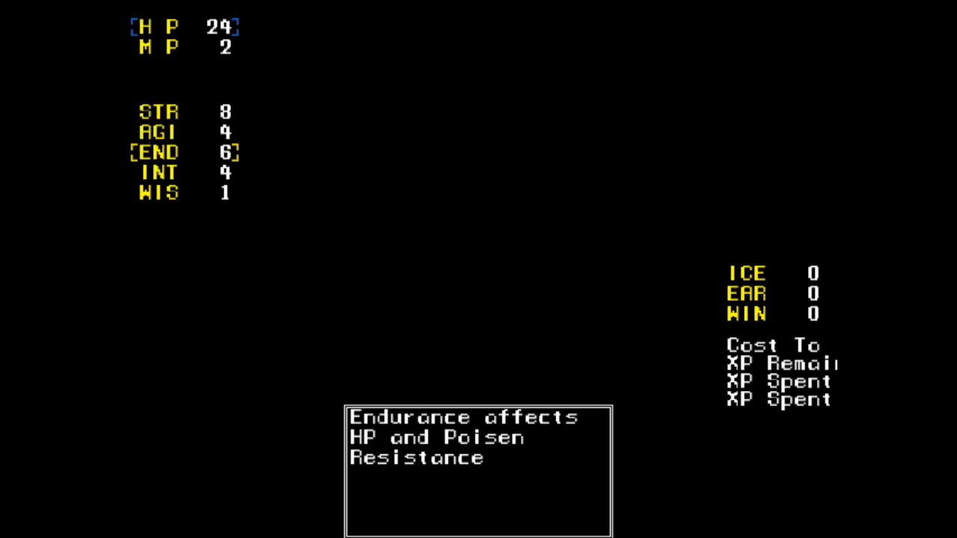
key(Down)
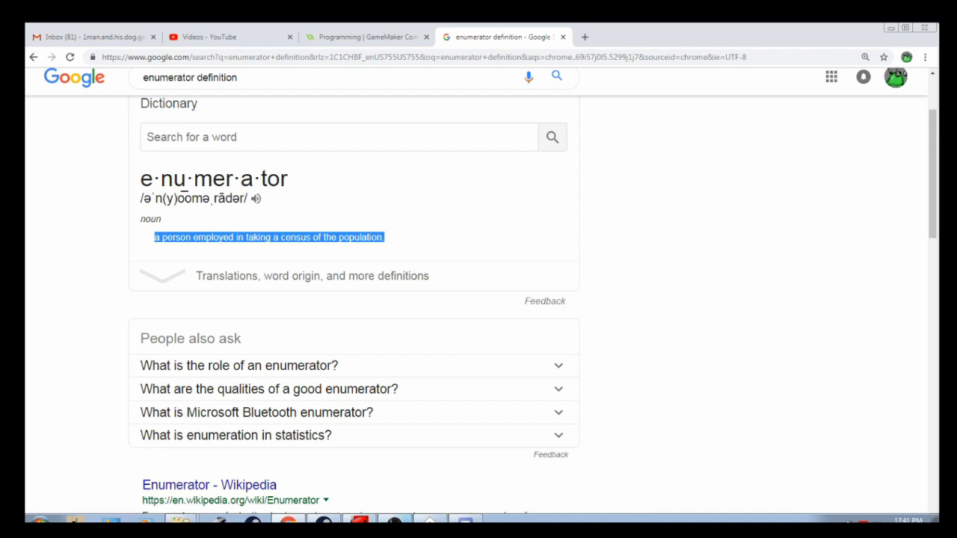
scroll(369, 306, up, 3)
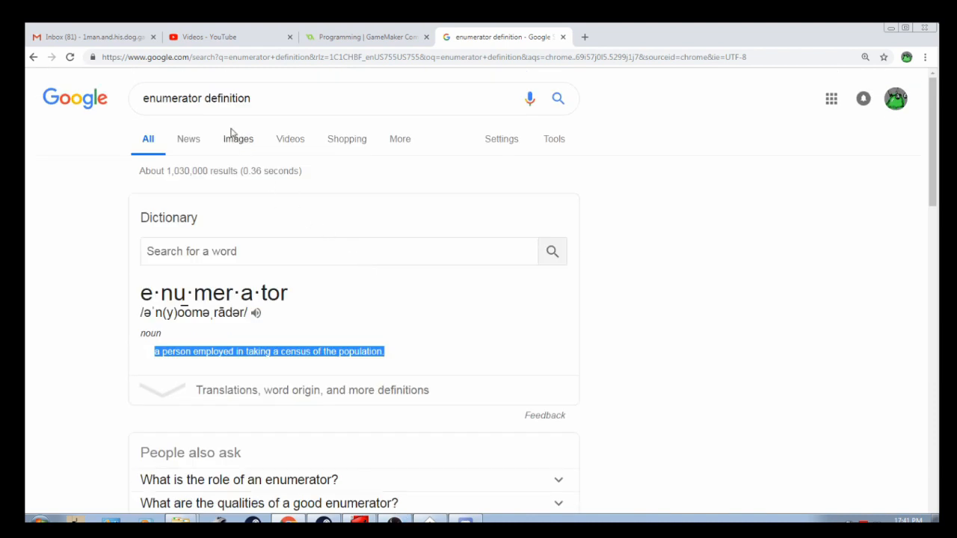
Search 'enumerator definition latin' and highlight the snippet saying enumeration means counting numbers.
click(258, 98)
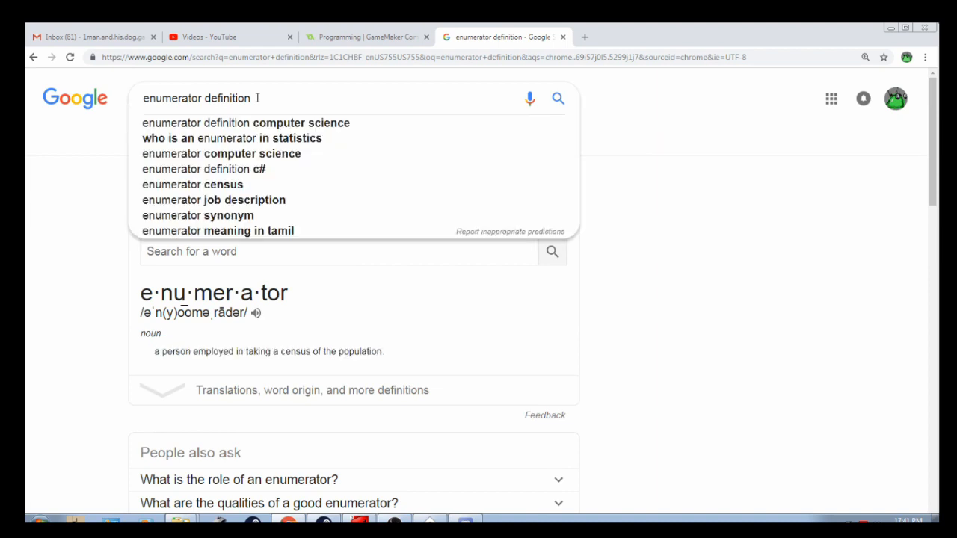
key(Return)
click(257, 103)
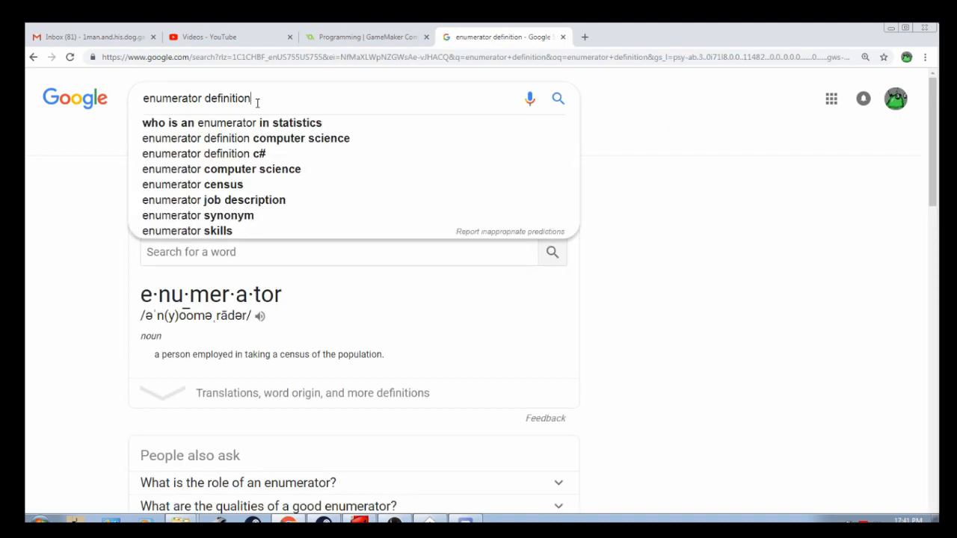
text( latin)
key(Return)
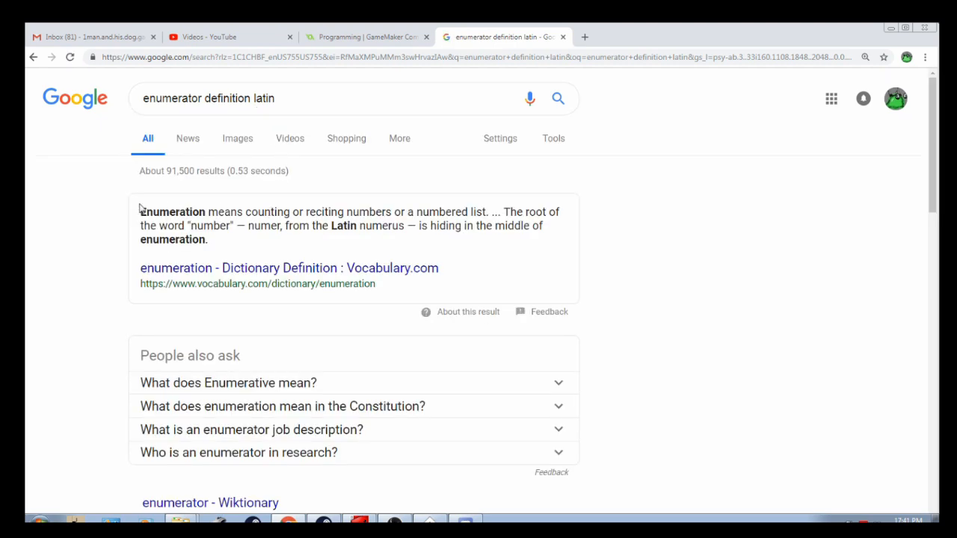
drag(140, 214, 475, 224)
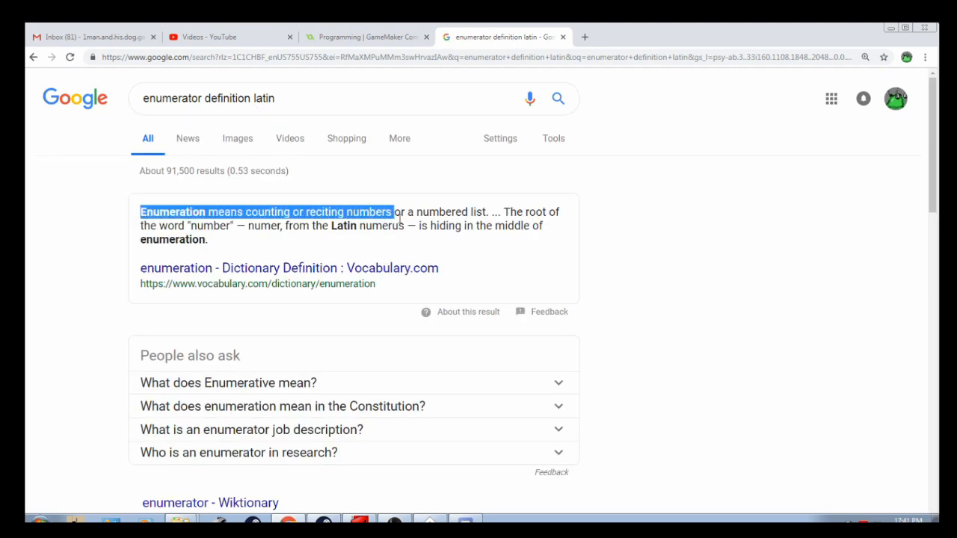
drag(474, 224, 399, 246)
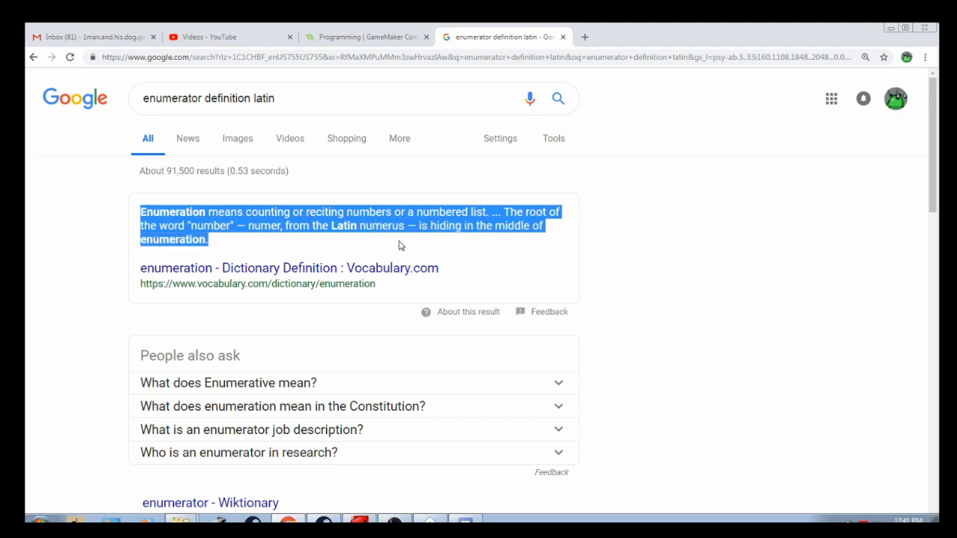
click(665, 247)
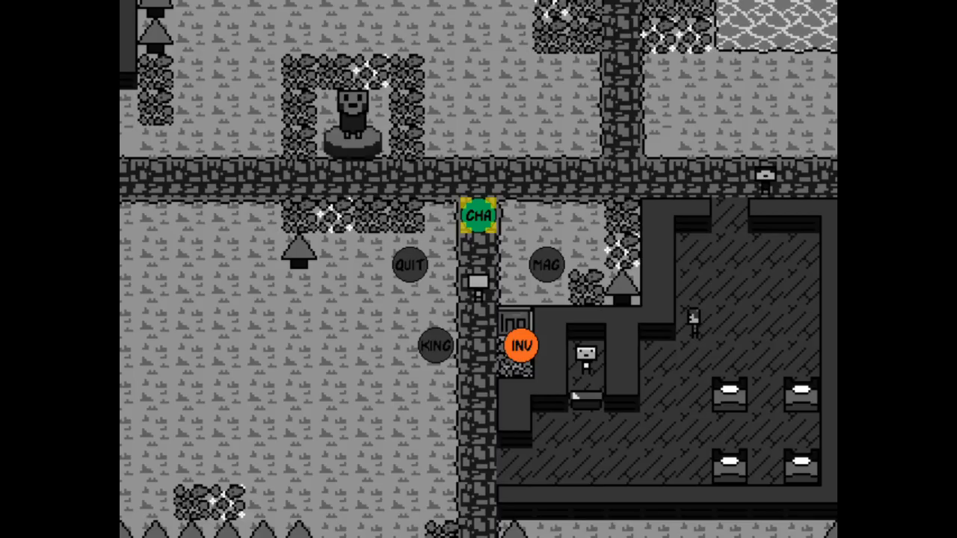
Close the ring menu and walk the hero west along the stone path past the statue.
key(Escape)
key(Left)
key(Up)
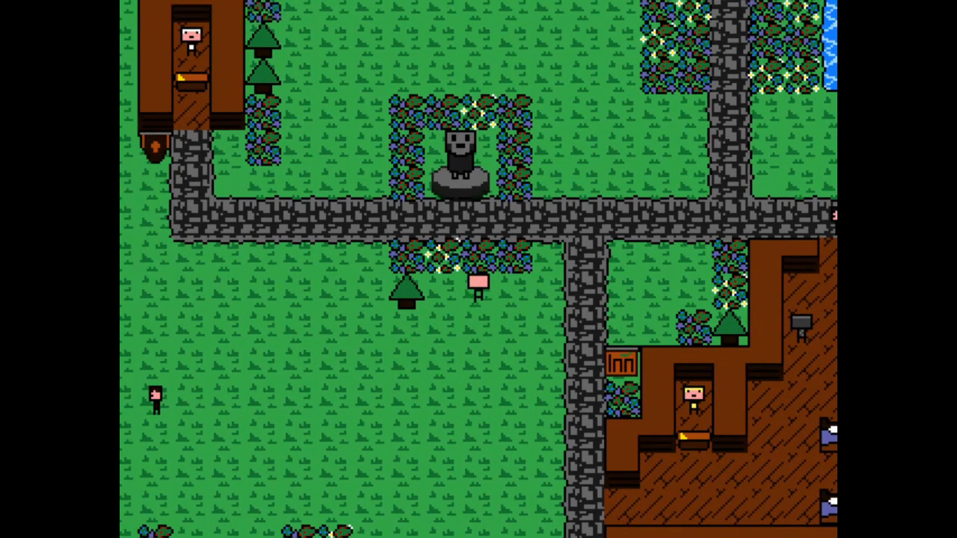
key(Left)
key(Left)
key(Left)
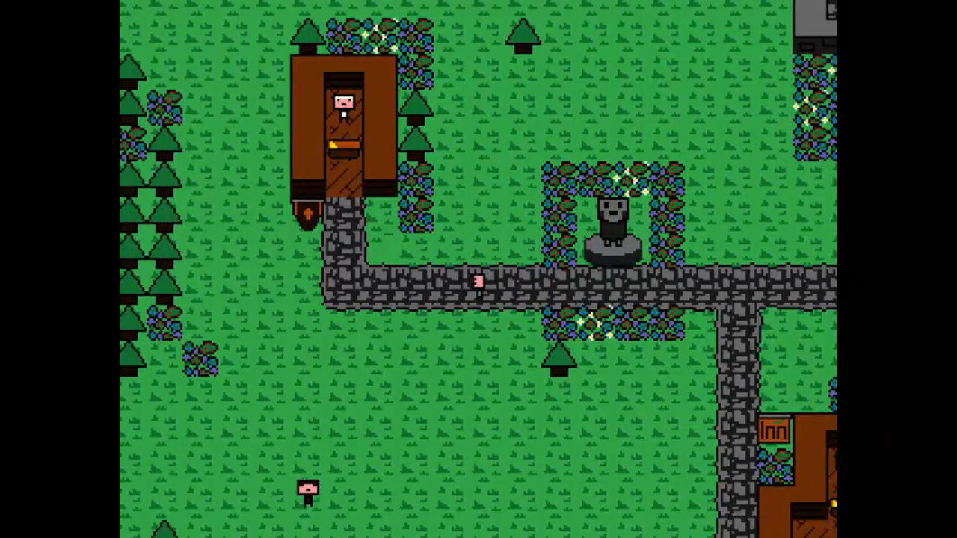
key(Left)
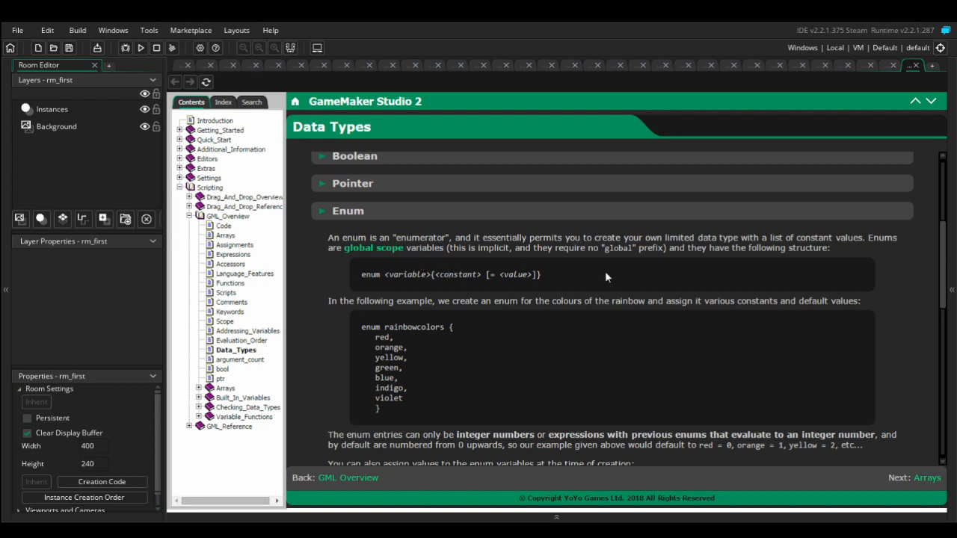
Show the Resources panel beside the manual's Enum section.
click(953, 269)
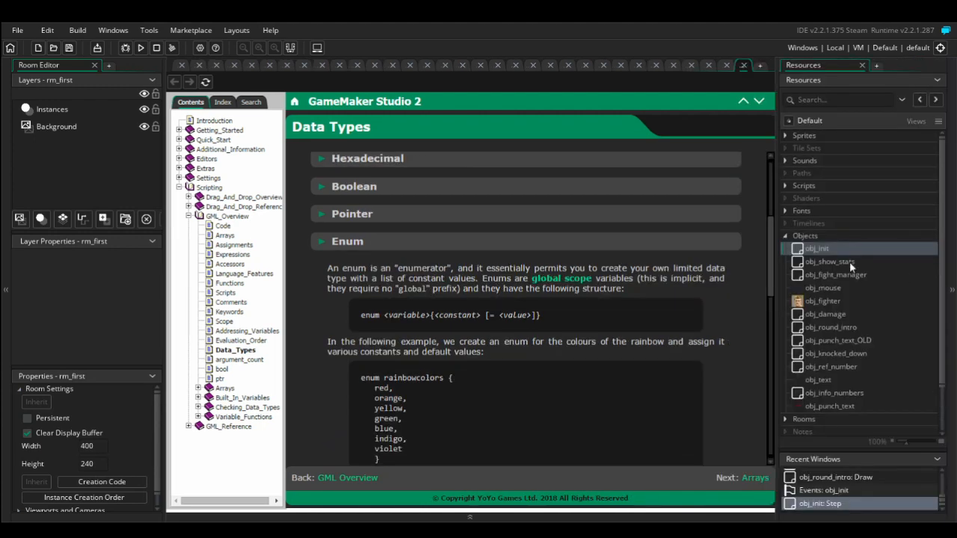
Review the physical enum entries down to e_reflexes in obj_init's Step code.
double_click(831, 246)
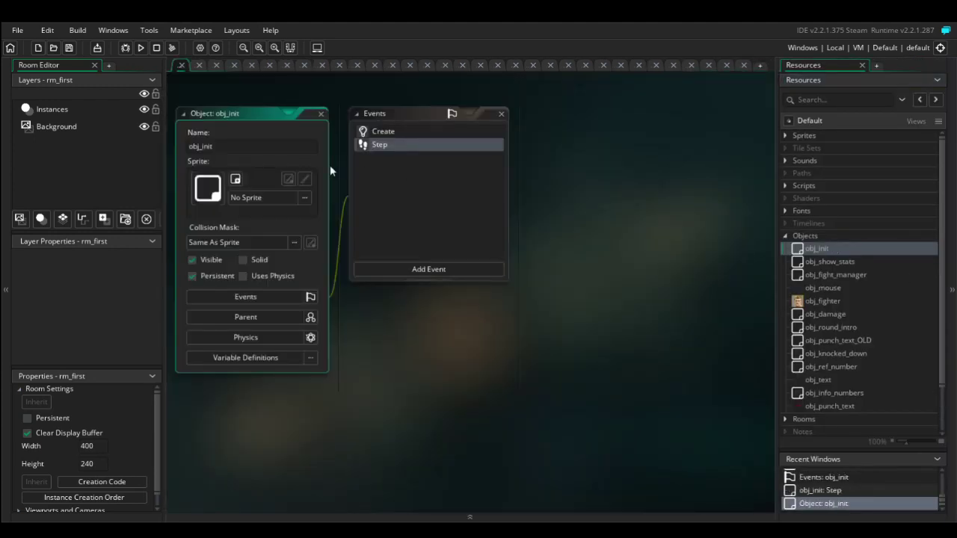
double_click(390, 144)
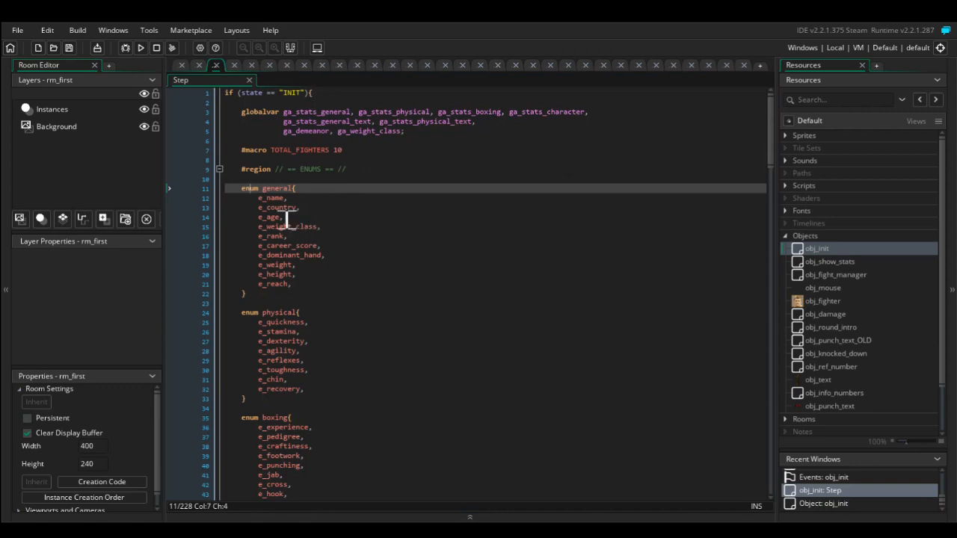
scroll(337, 239, down, 2)
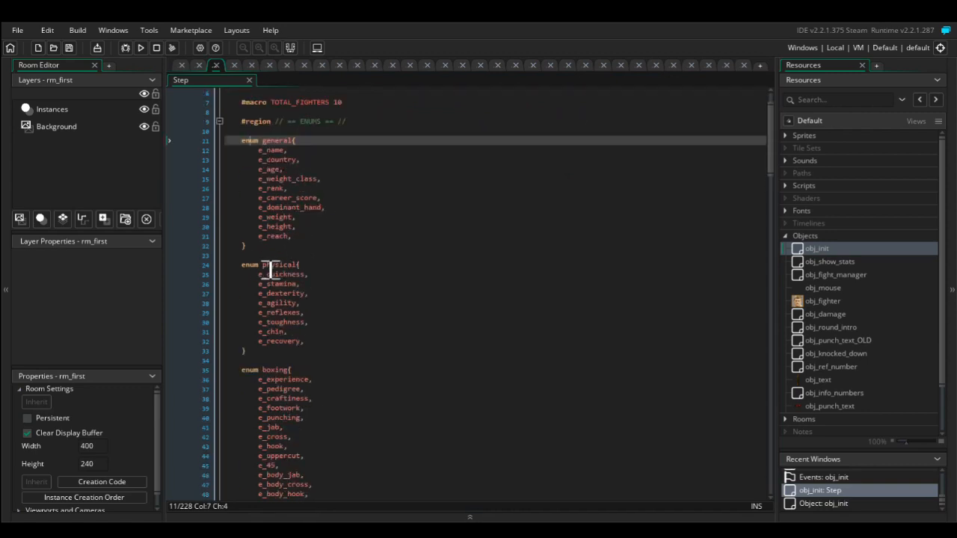
drag(271, 268, 344, 305)
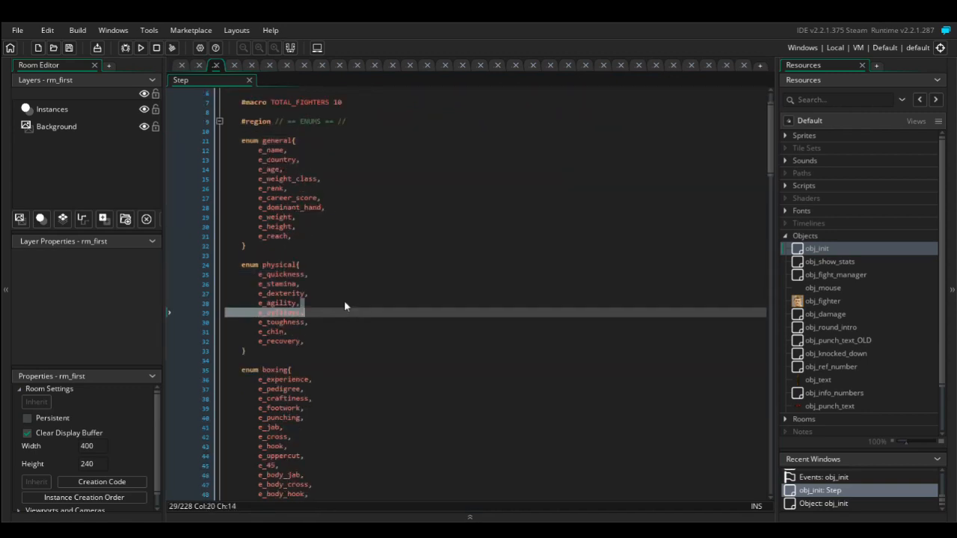
scroll(304, 188, up, 1)
scroll(303, 196, down, 2)
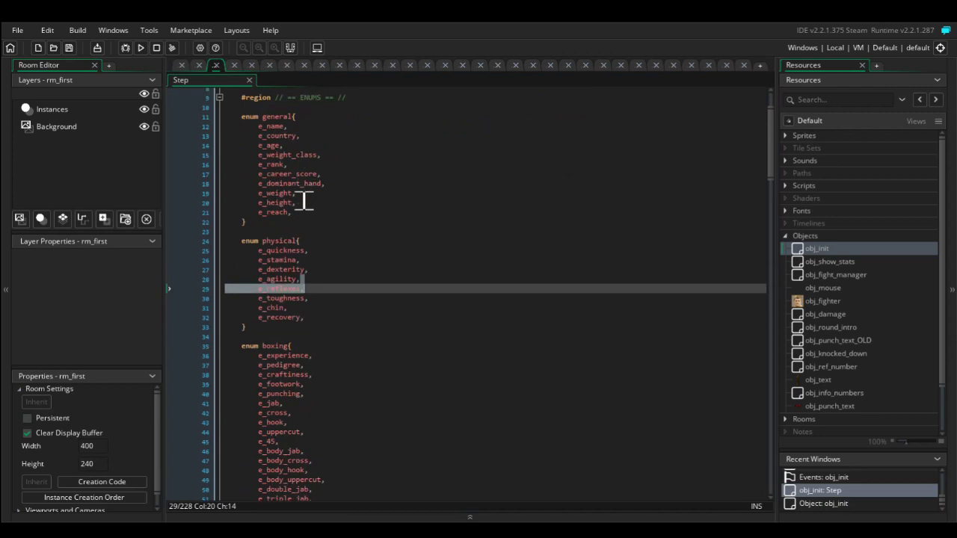
click(292, 251)
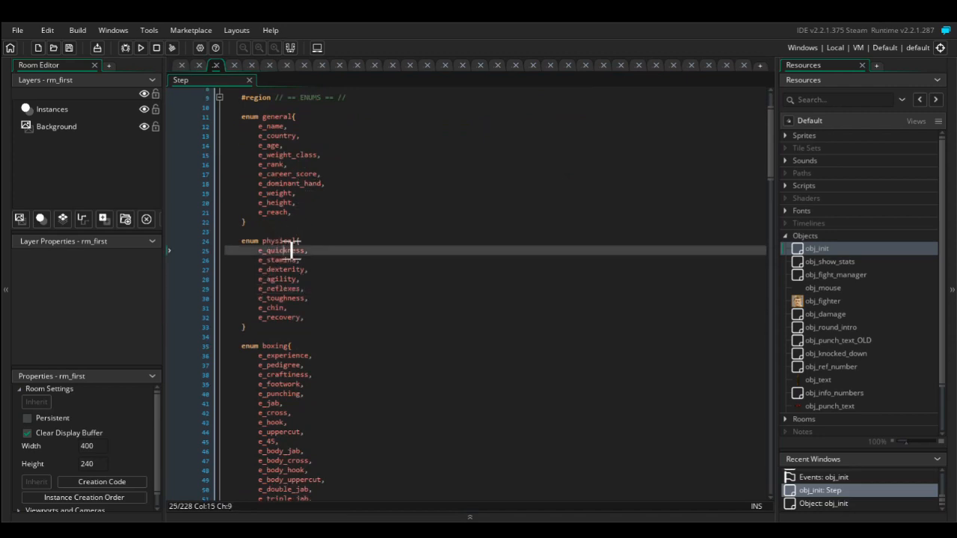
click(340, 232)
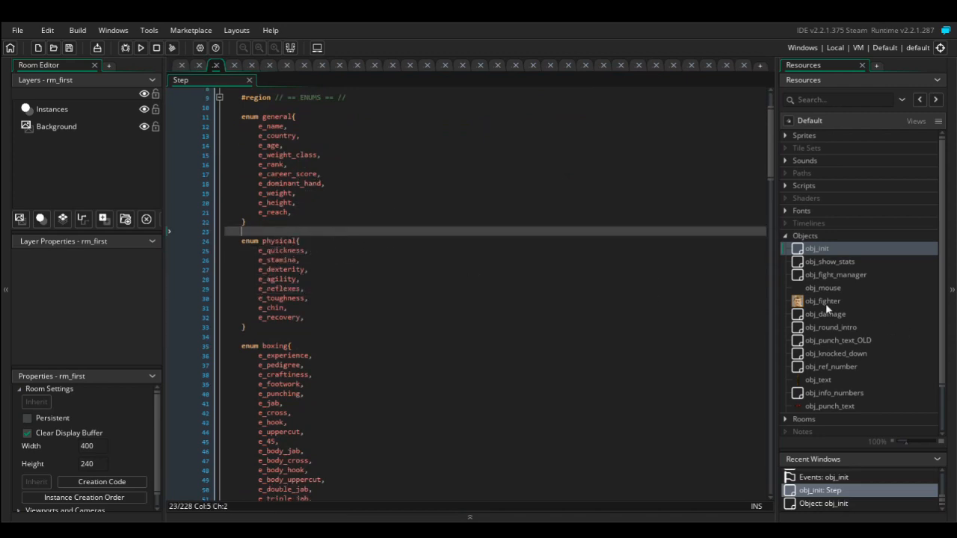
Add a 'physical.e_quickness;' line below timer = 0 in obj_info_numbers' Create code via autocomplete.
double_click(831, 394)
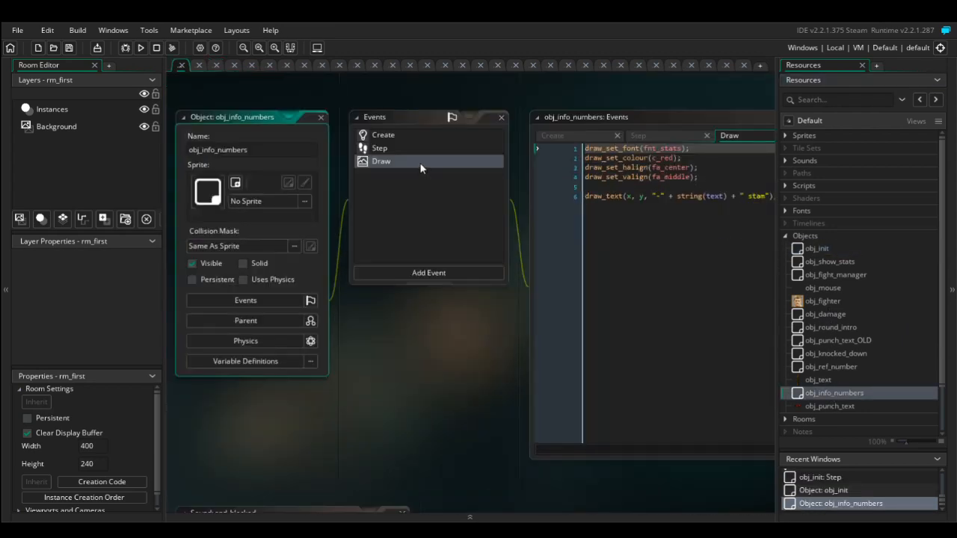
click(396, 138)
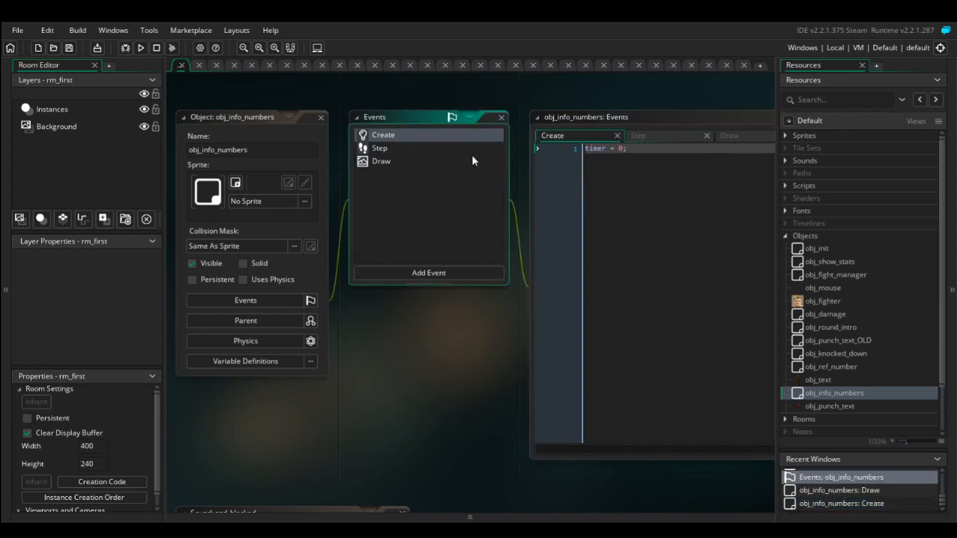
click(658, 217)
key(Return)
key(Return)
text(ph)
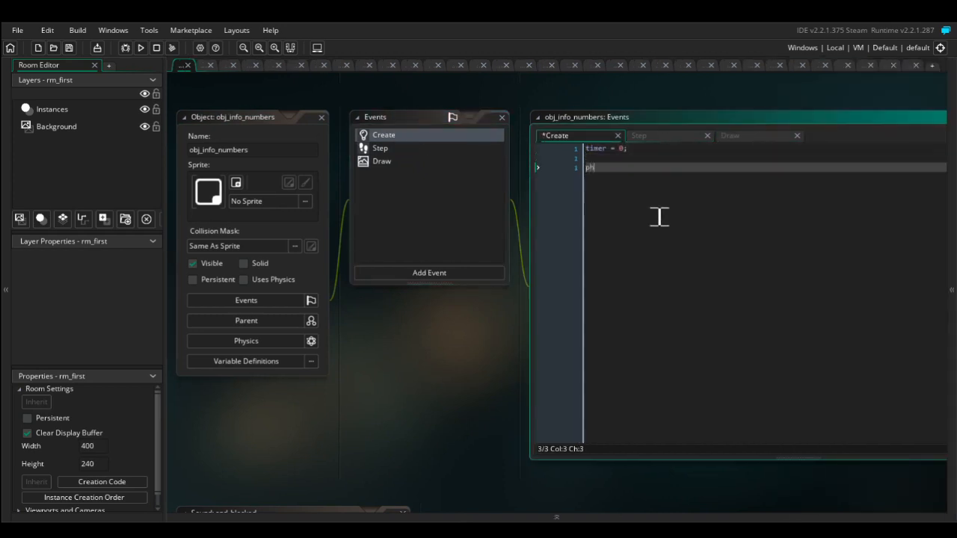
text(yi)
text(ical)
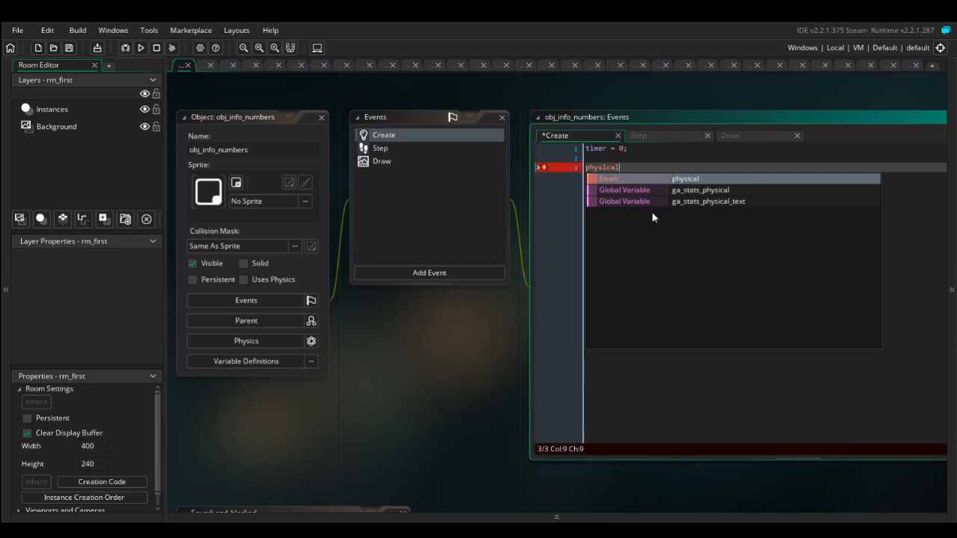
text(.)
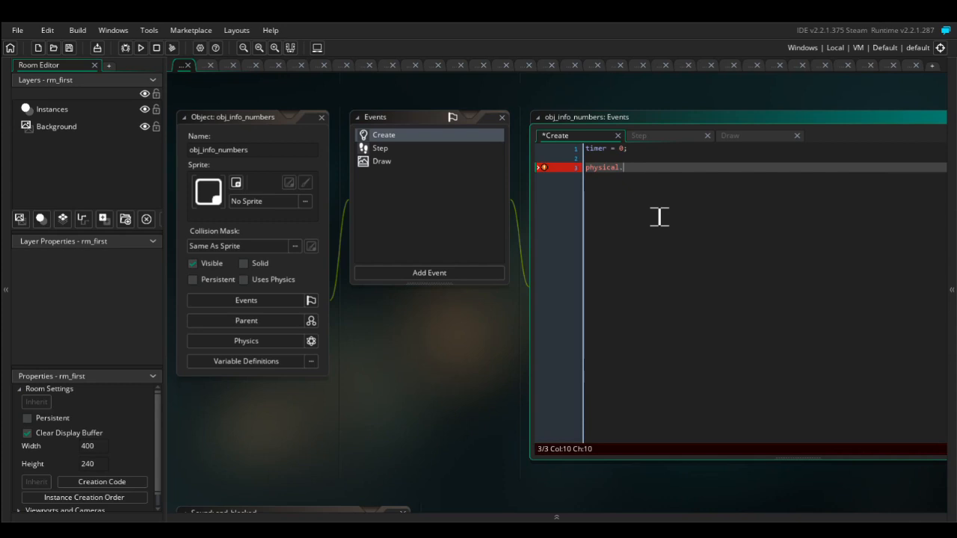
text(e)
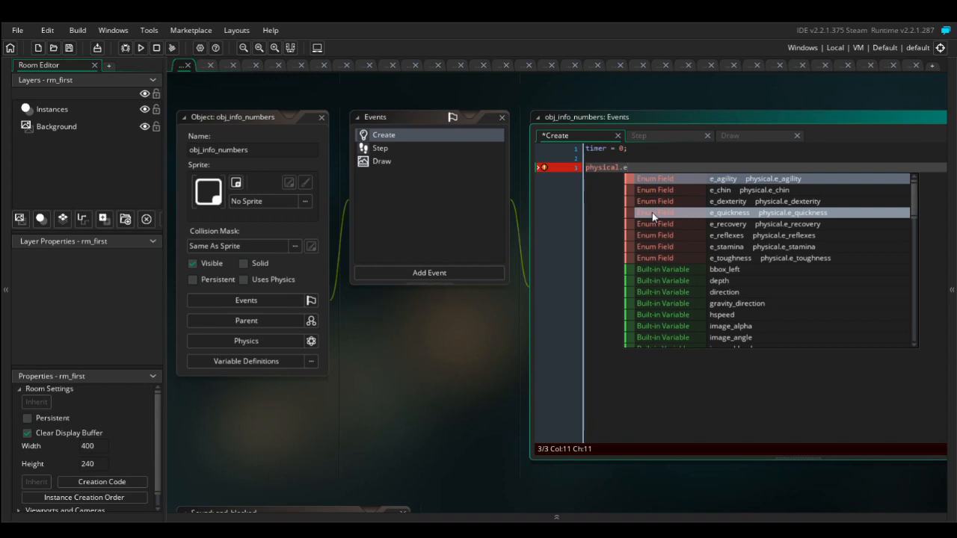
text(_)
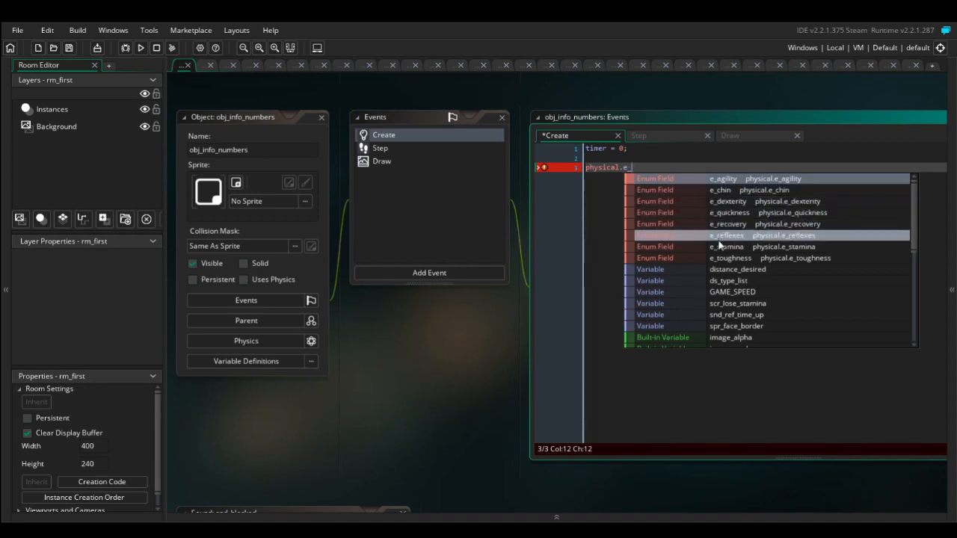
key(Down)
key(Down)
key(Down)
key(Return)
text(;)
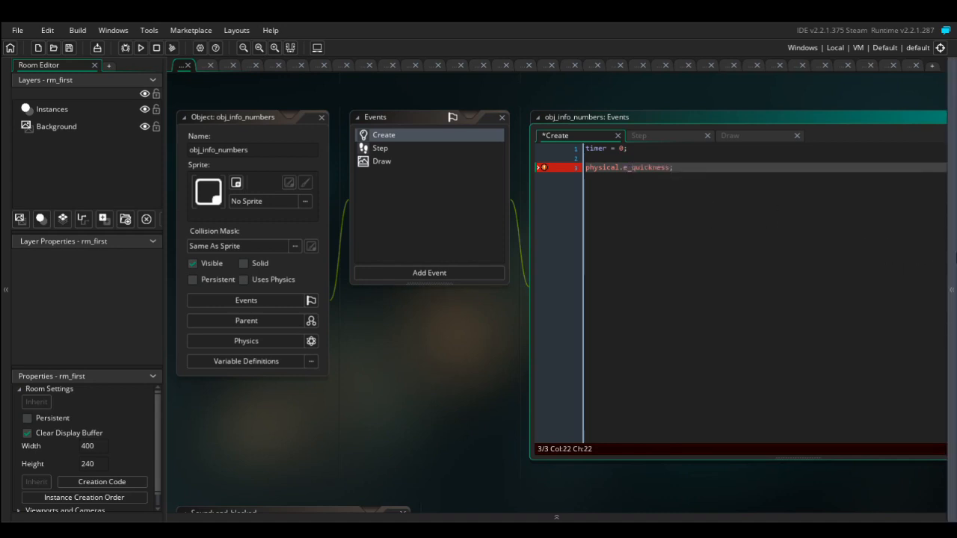
click(952, 290)
Copy e_age and e_weight_class from the general enum into the start of obj_init's physical enum.
double_click(816, 248)
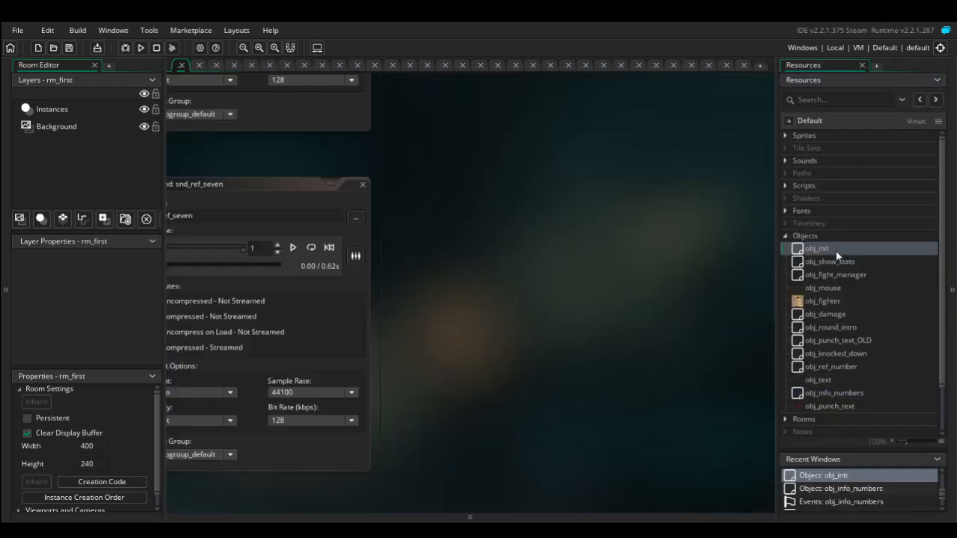
double_click(385, 189)
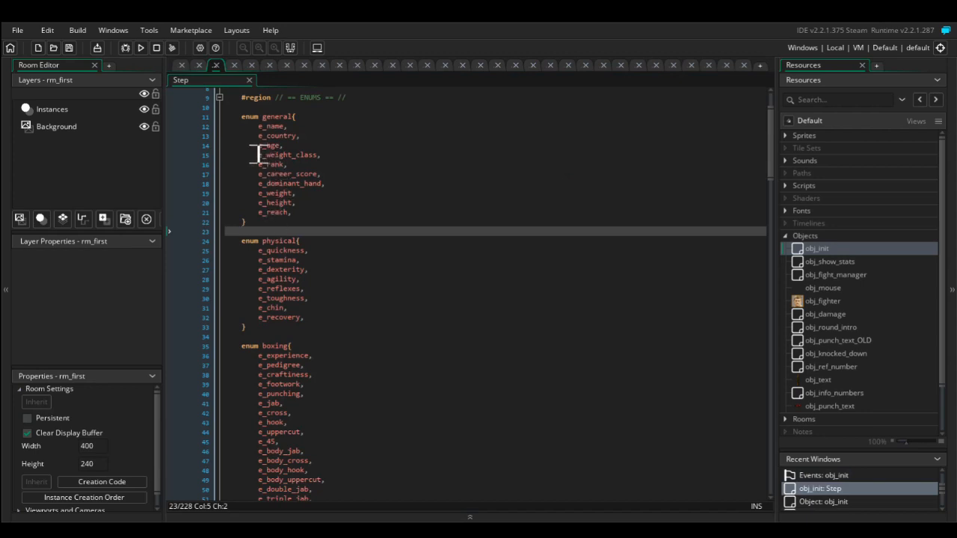
mouse_move(258, 146)
mouse_down()
mouse_move(252, 154)
mouse_move(322, 155)
mouse_up()
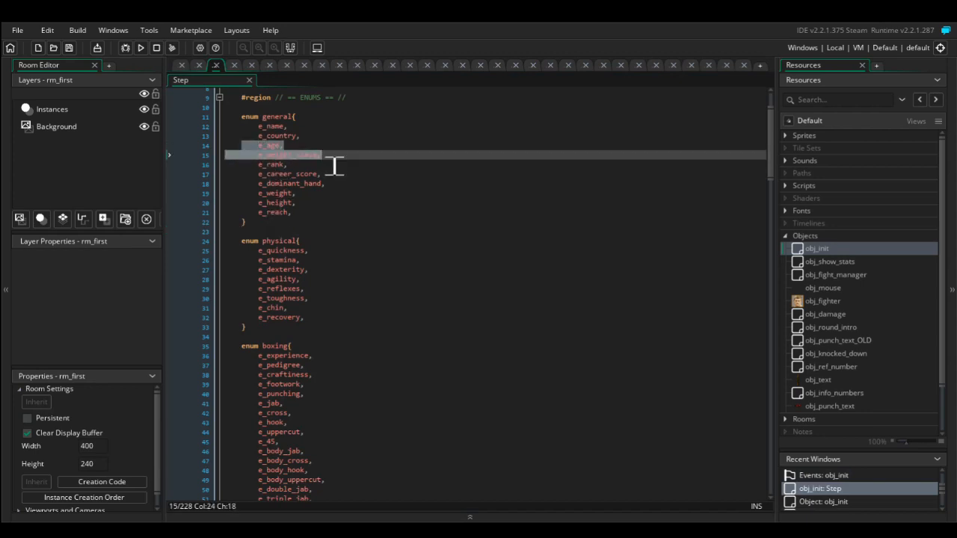
key(ctrl+c)
click(320, 241)
key(Return)
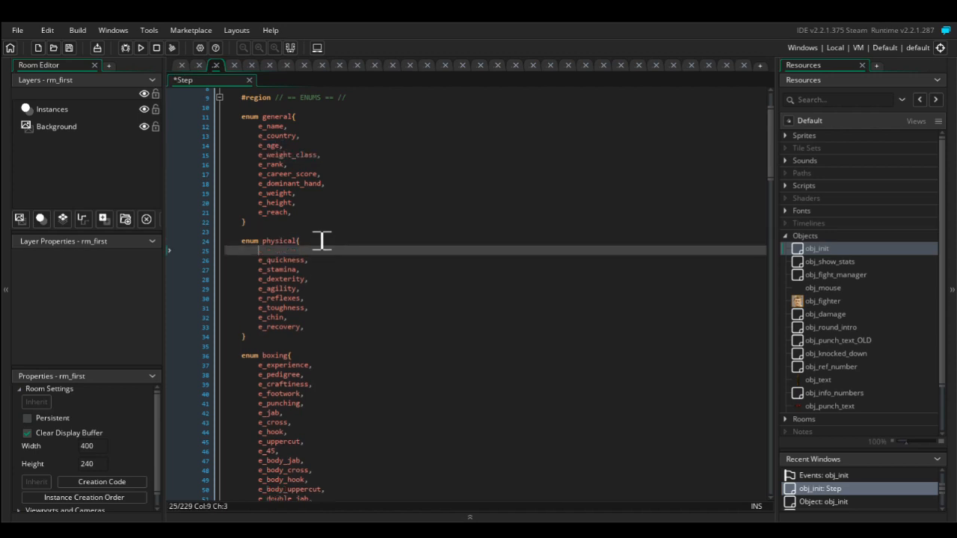
key(ctrl+v)
click(275, 251)
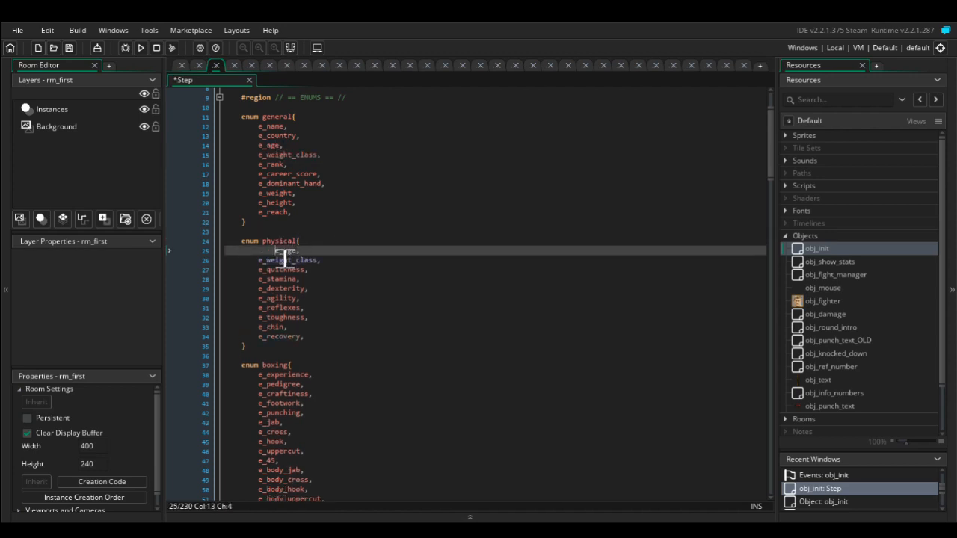
key(BackSpace)
Write a physical.e_age reference on line 24, compare it with the general e_age, and look up enums with F1.
click(386, 241)
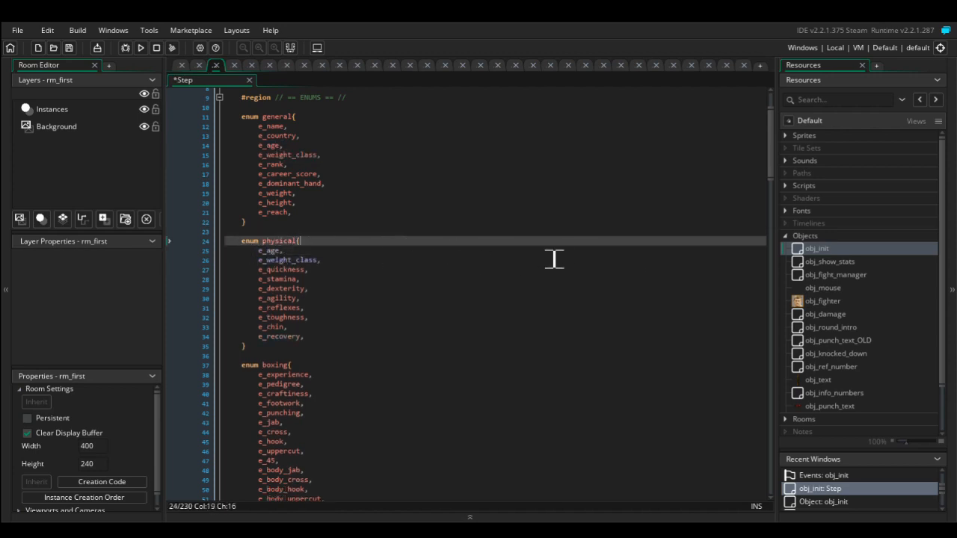
text(p)
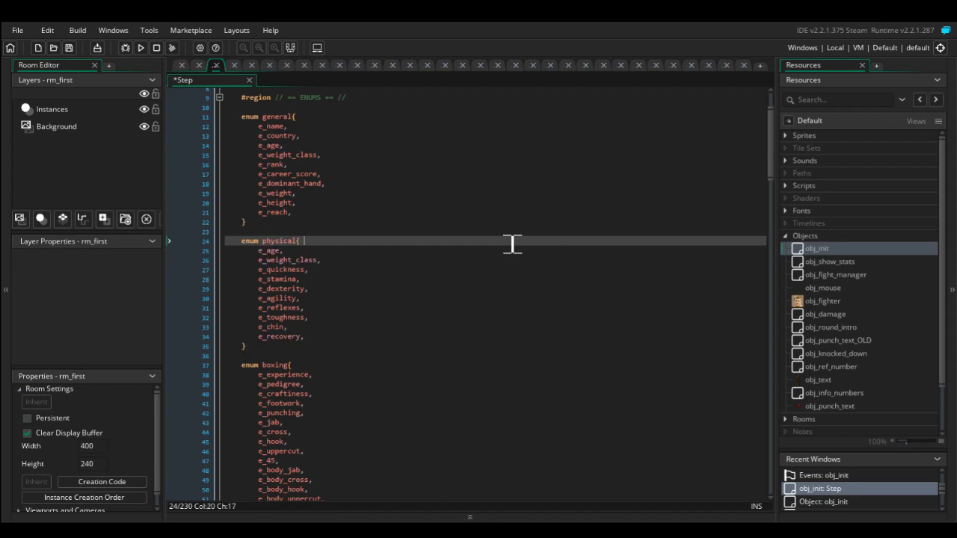
text(hyisc)
key(BackSpace)
key(BackSpace)
text(sical.e)
text(_age)
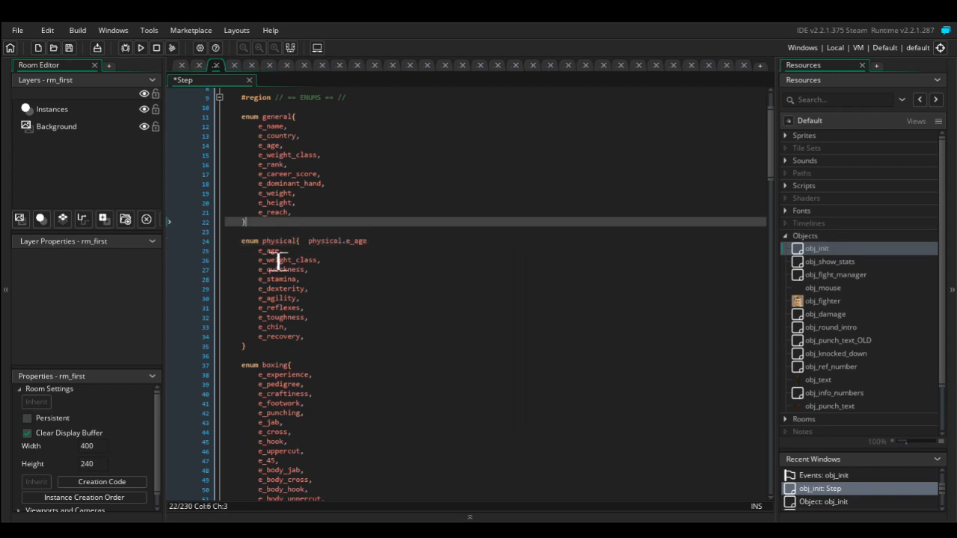
click(278, 255)
drag(259, 146, 282, 152)
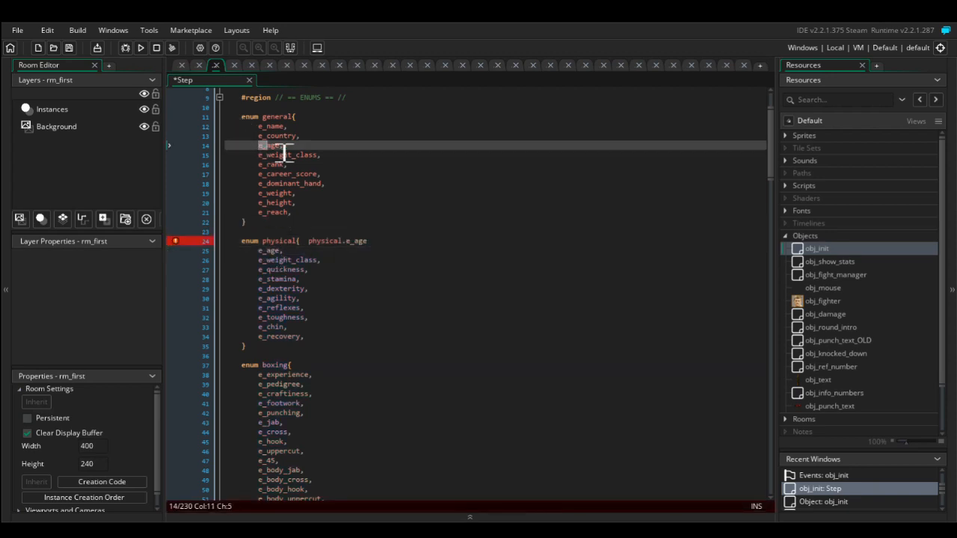
drag(377, 241, 307, 241)
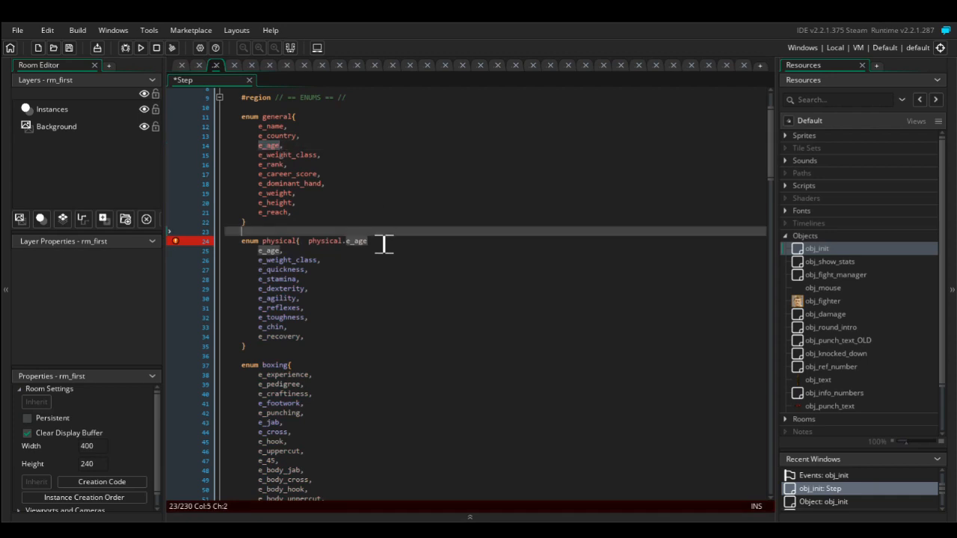
key(F1)
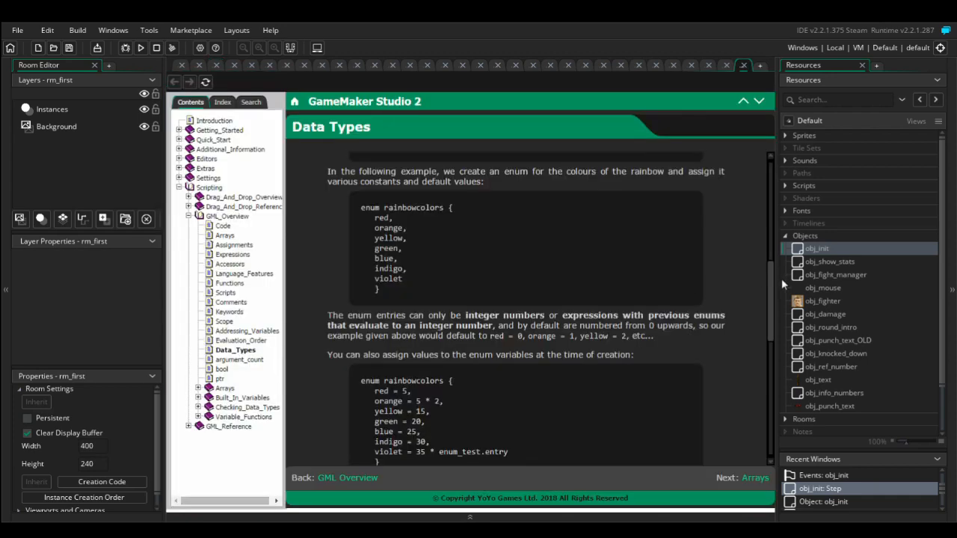
drag(772, 278, 772, 277)
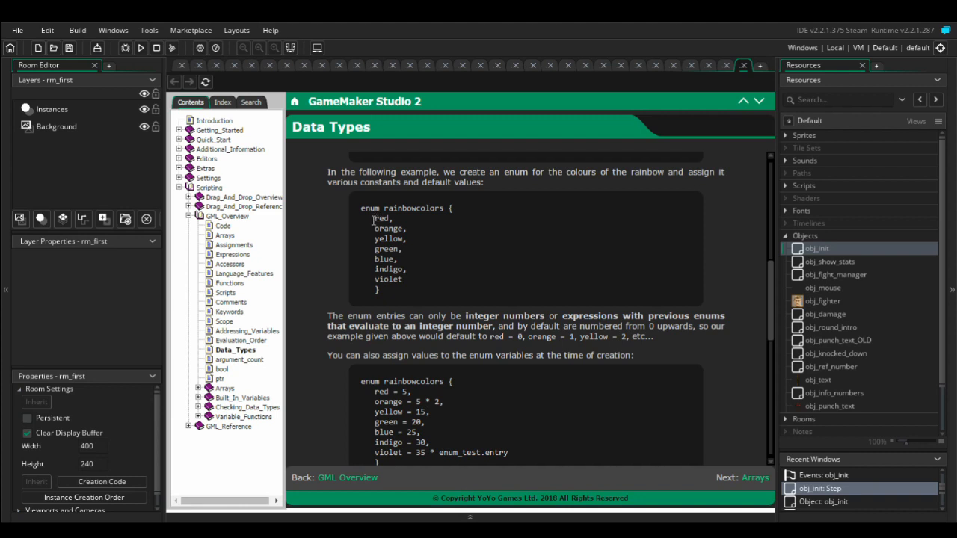
mouse_move(388, 231)
mouse_down()
mouse_move(409, 230)
mouse_move(389, 249)
mouse_up()
click(407, 238)
click(404, 240)
scroll(340, 288, down, 5)
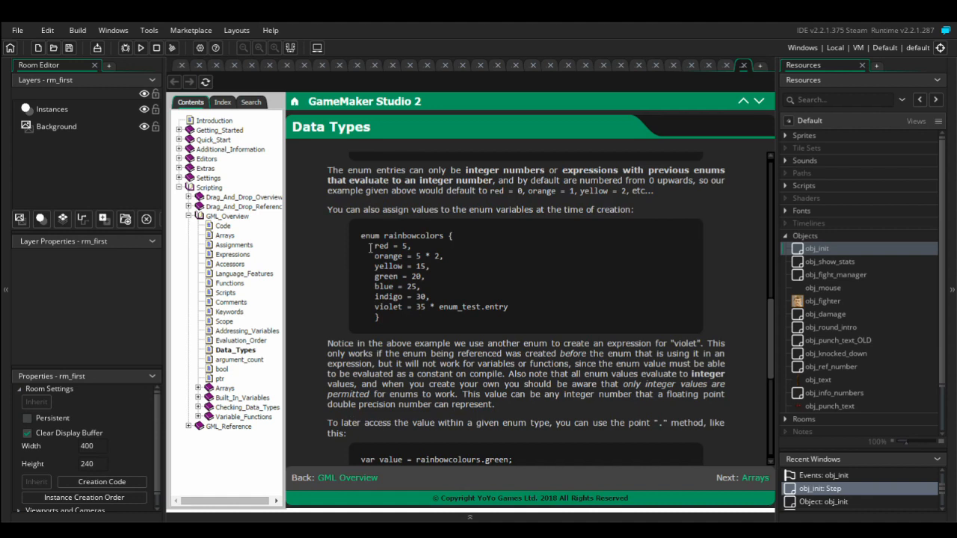
drag(391, 256, 495, 306)
click(408, 258)
drag(371, 245, 413, 252)
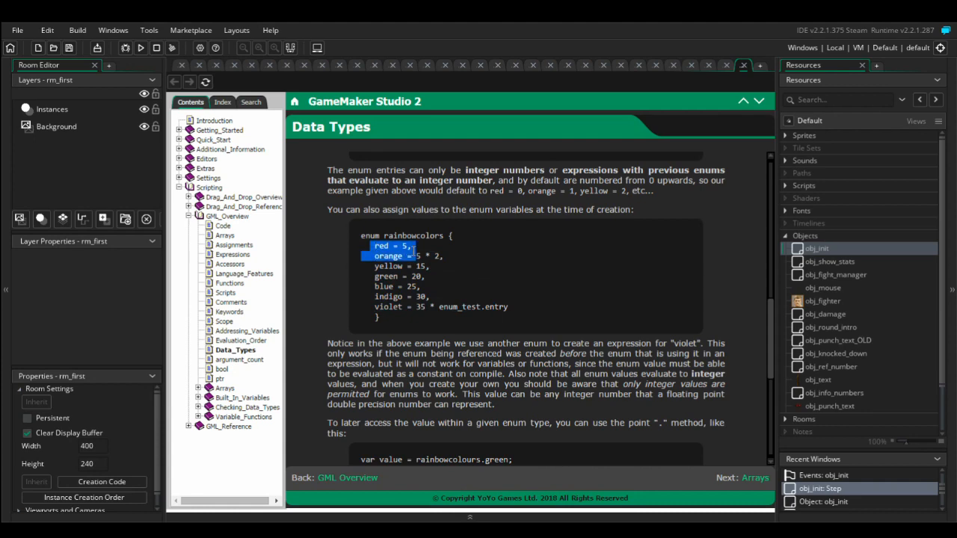
click(430, 276)
triple_click(409, 276)
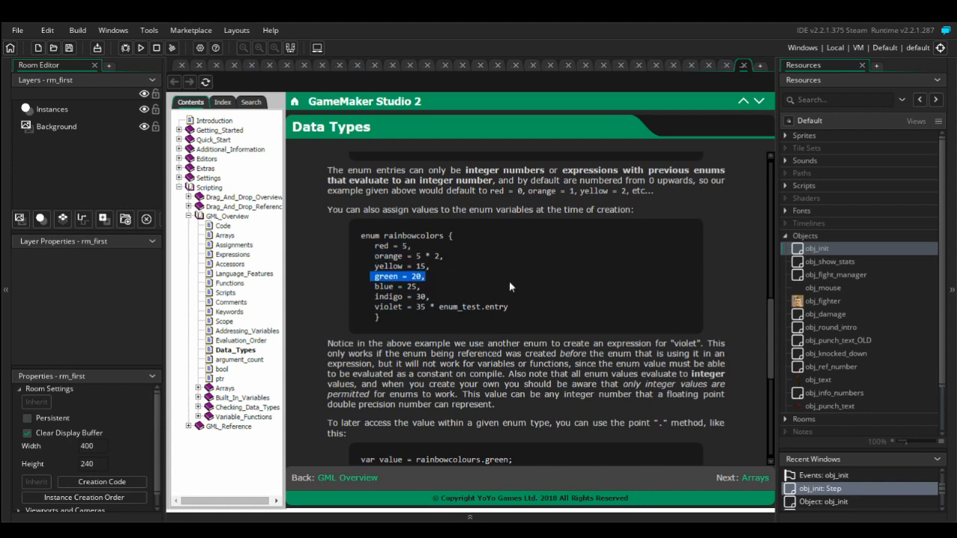
click(664, 301)
scroll(664, 301, up, 10)
scroll(643, 285, down, 5)
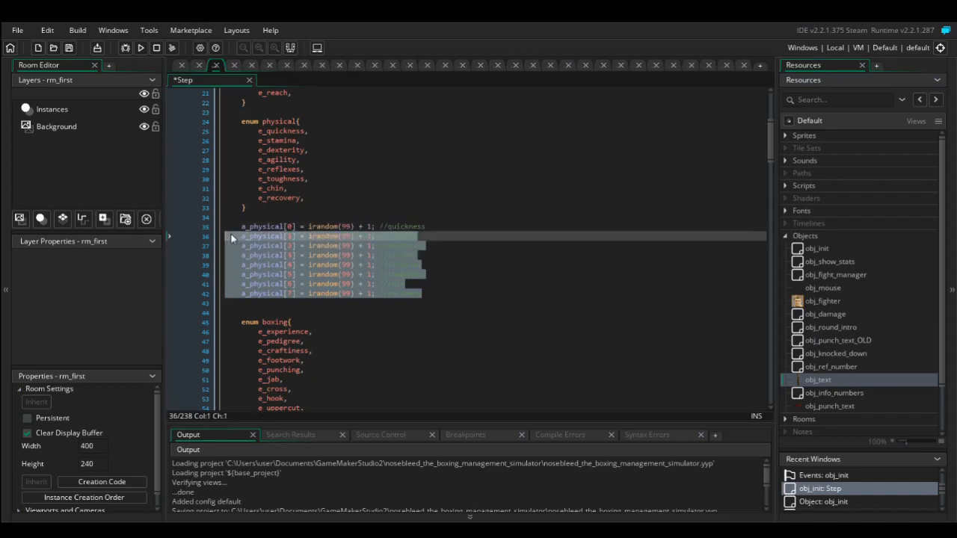
key(Down)
key(Down)
key(End)
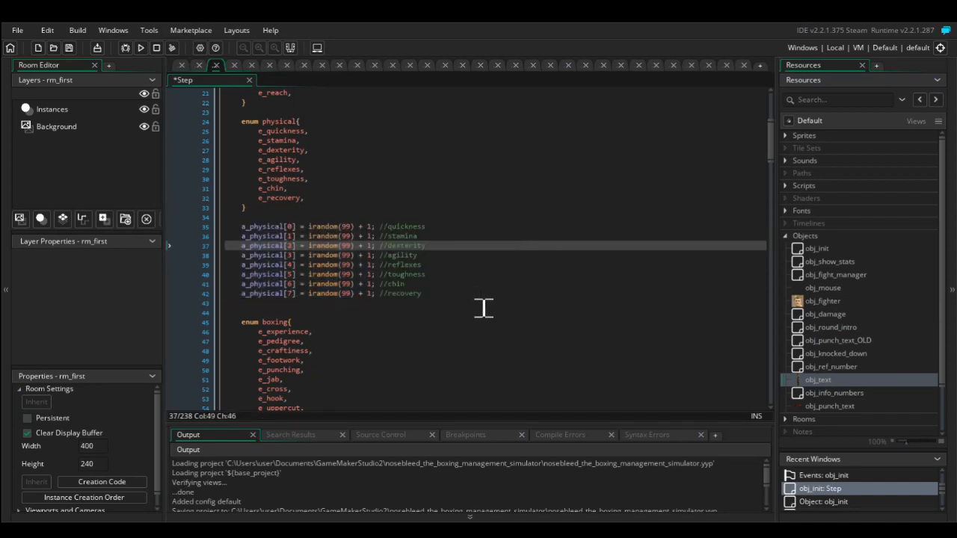
drag(445, 297, 237, 236)
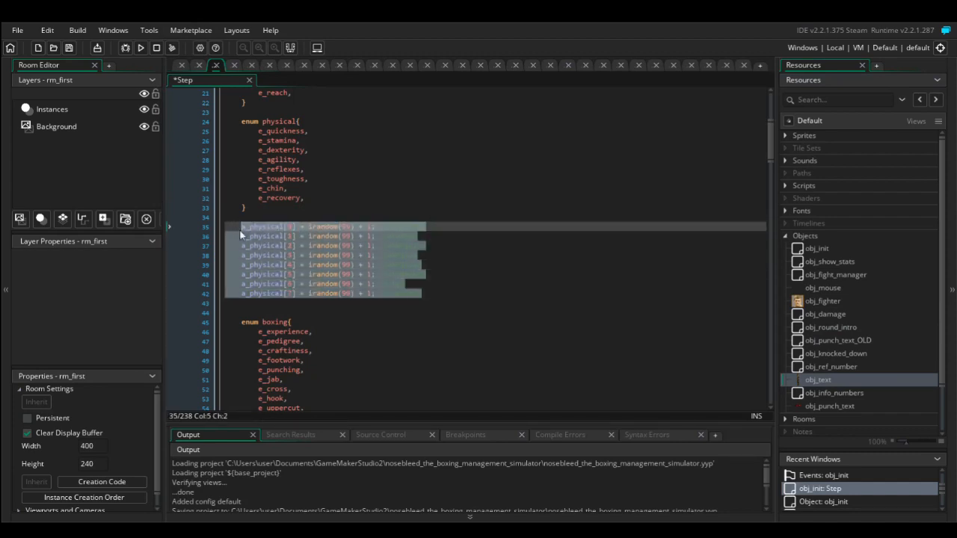
click(436, 302)
click(458, 295)
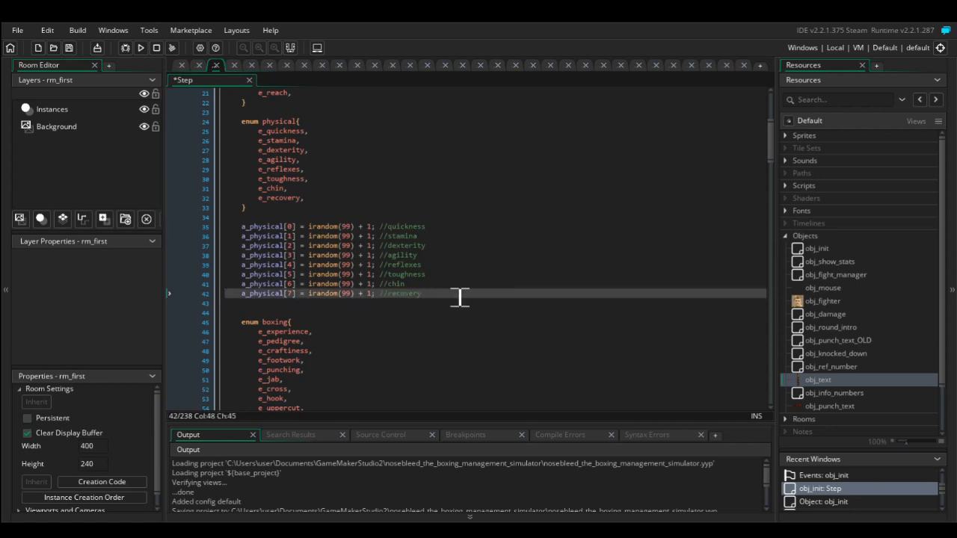
mouse_move(458, 297)
mouse_down()
mouse_move(325, 284)
mouse_move(229, 243)
mouse_up()
click(483, 296)
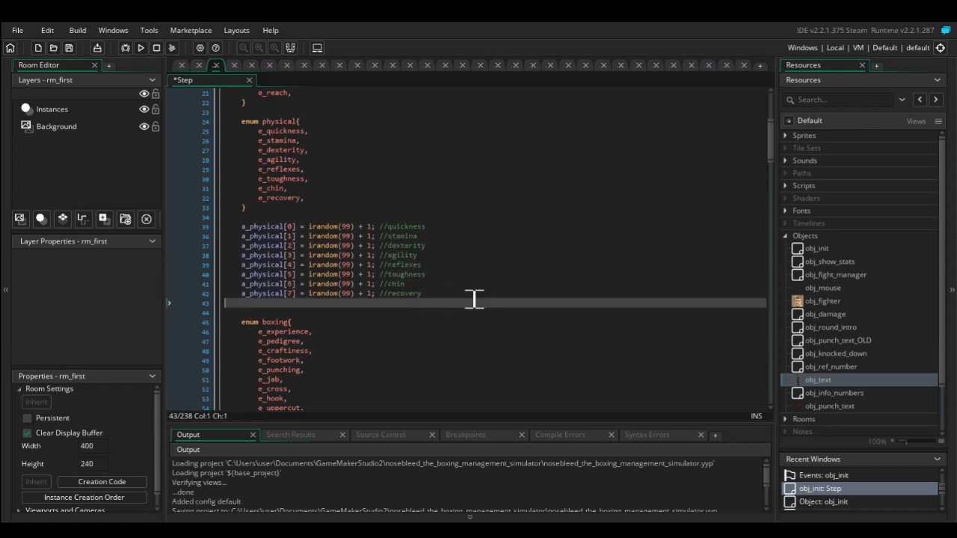
click(300, 228)
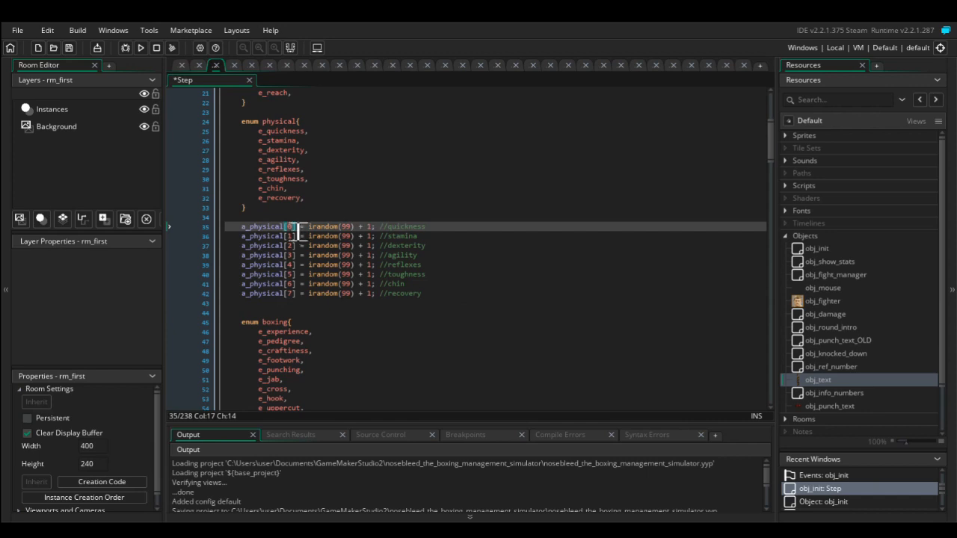
click(463, 304)
click(426, 294)
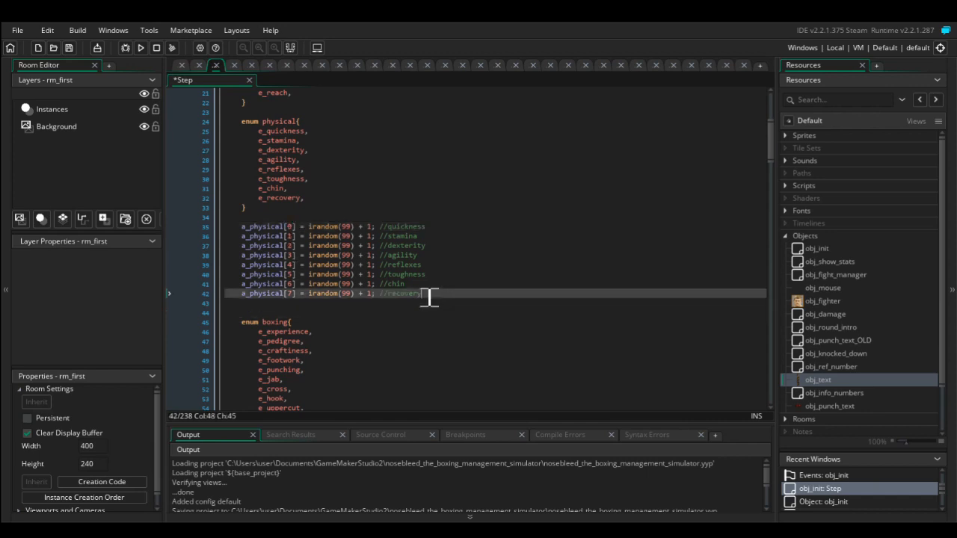
click(405, 309)
mouse_move(435, 298)
mouse_down()
mouse_move(379, 284)
mouse_move(328, 250)
mouse_up()
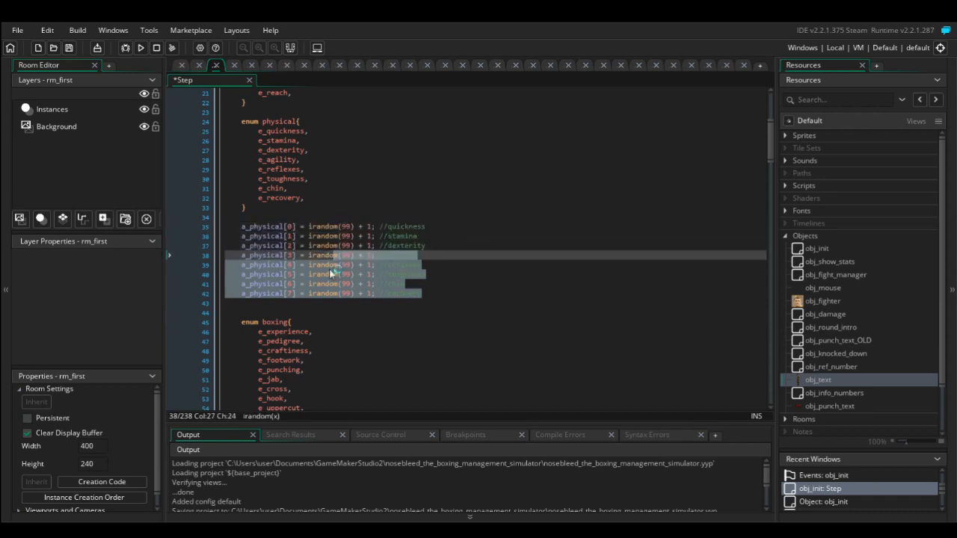
click(471, 296)
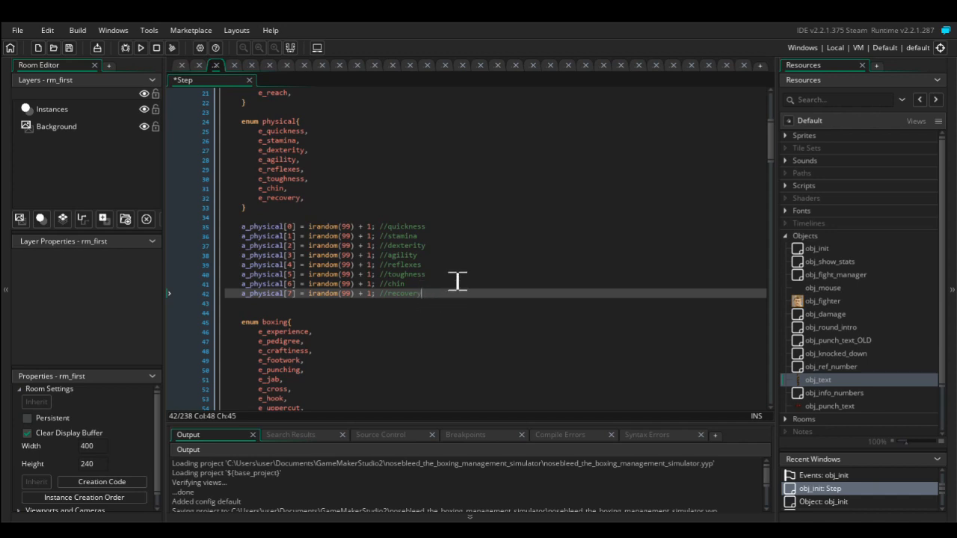
click(453, 275)
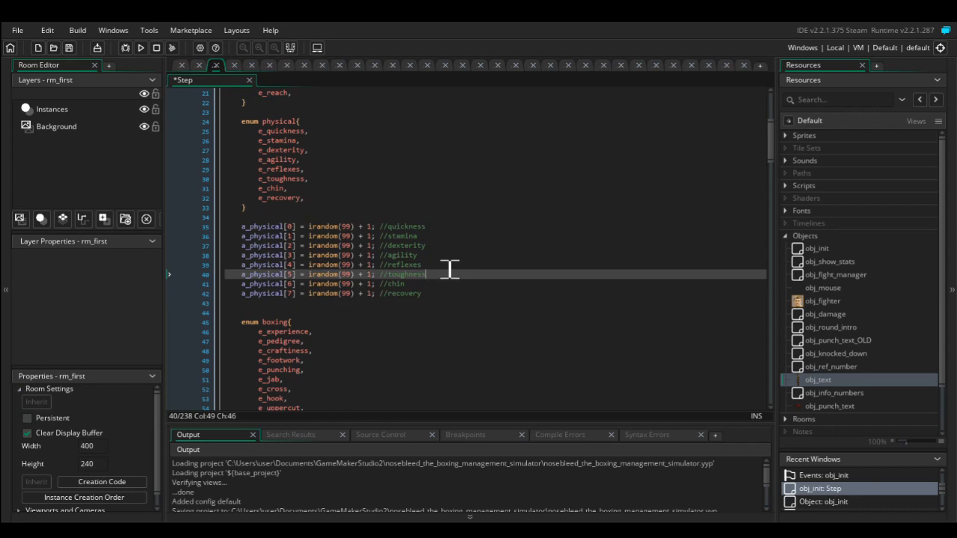
Insert 'a_physical[5] = irandom(99) + 1; //Stomach' and renumber toughness, chin and recovery to 6, 7, 8.
key(Home)
key(Return)
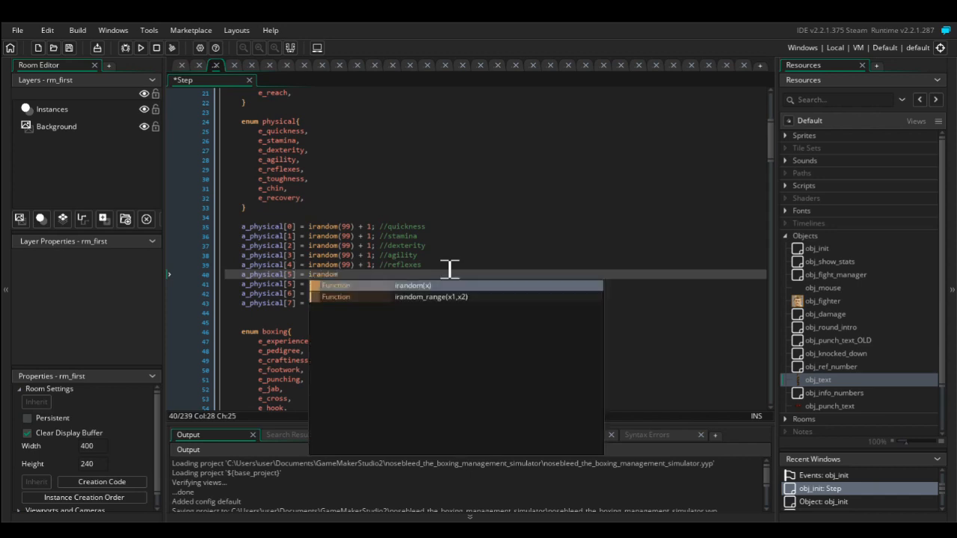
text((99) + 1; //stami)
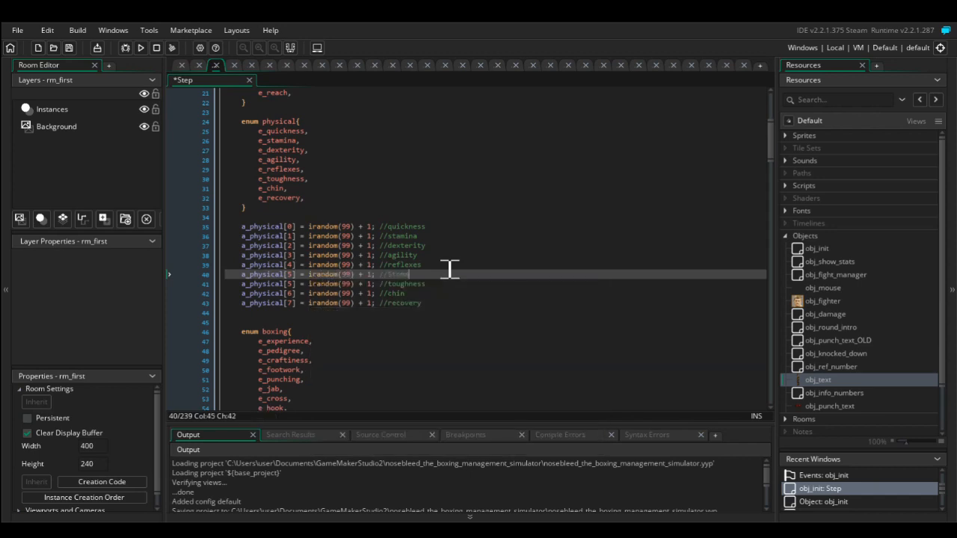
text(h)
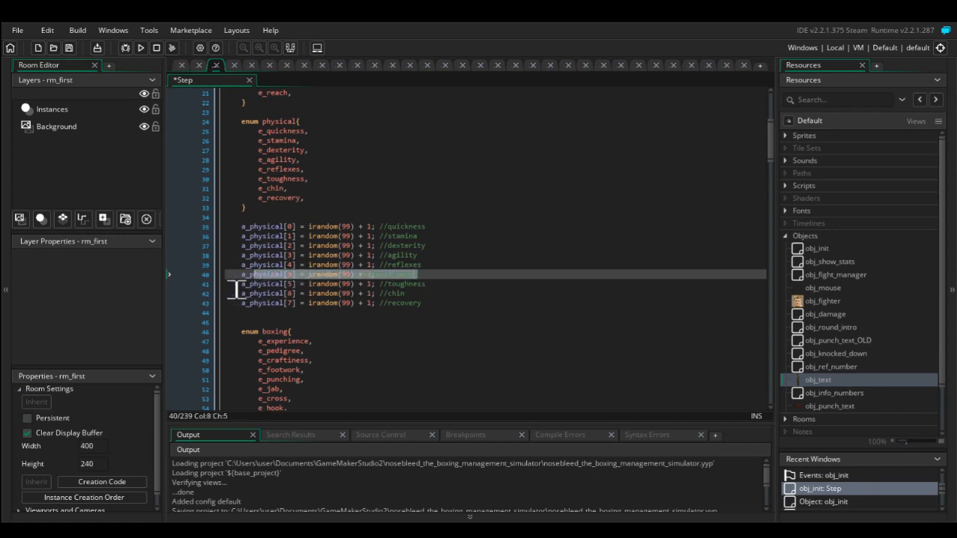
drag(234, 284, 432, 306)
click(297, 285)
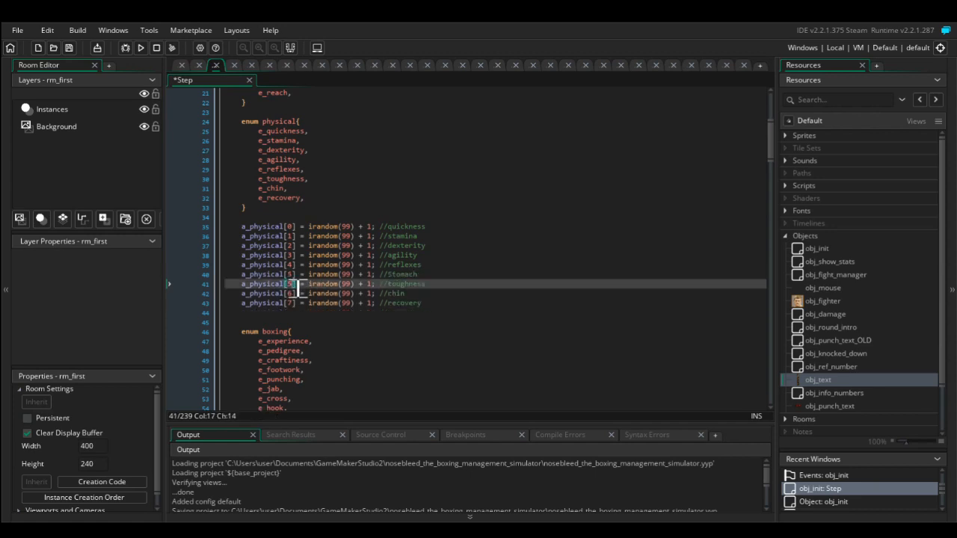
key(Down)
key(BackSpace)
text(7)
key(Down)
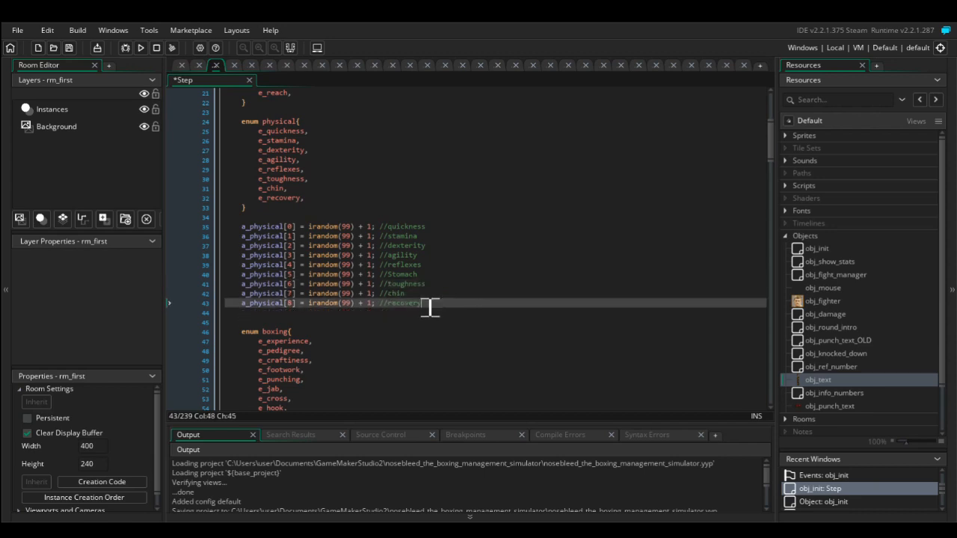
Review the renumbered chin and recovery assignment lines.
mouse_move(430, 306)
mouse_down()
mouse_move(323, 303)
mouse_move(238, 283)
mouse_up()
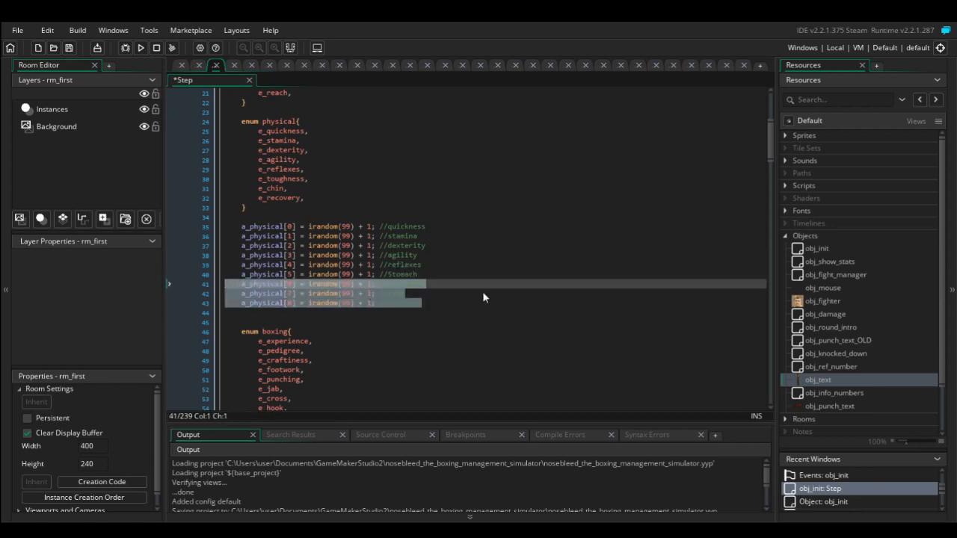
click(434, 306)
drag(468, 307, 256, 274)
click(474, 318)
drag(446, 309, 203, 285)
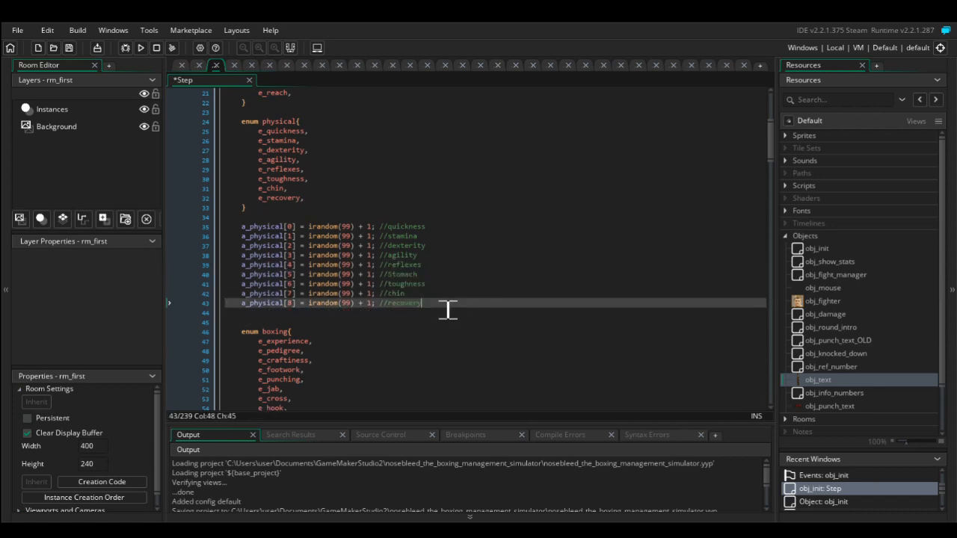
click(434, 307)
drag(410, 309, 228, 287)
click(486, 296)
Check the toughness comment and new Stomach line, then remove the numeric index 0 on the quickness line.
drag(445, 285, 392, 285)
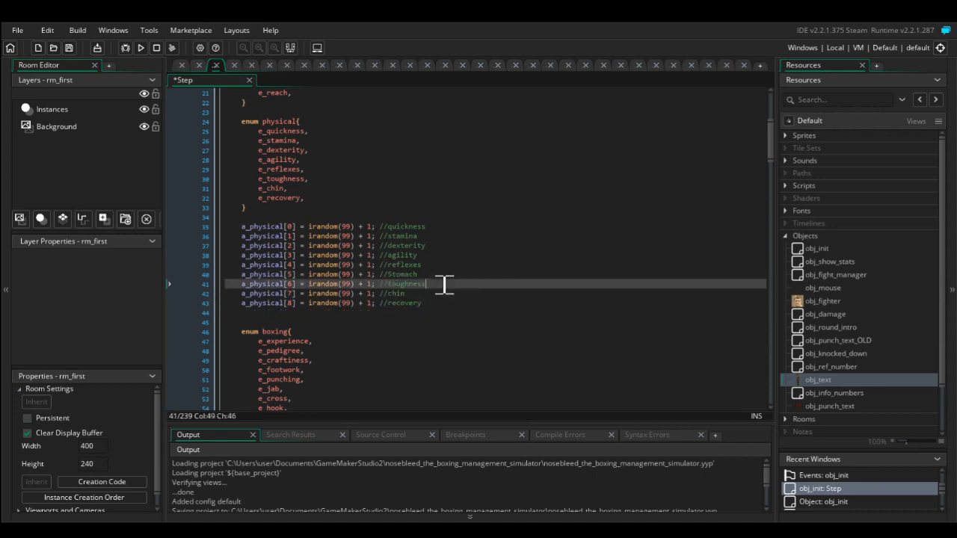
click(289, 285)
drag(421, 276, 233, 273)
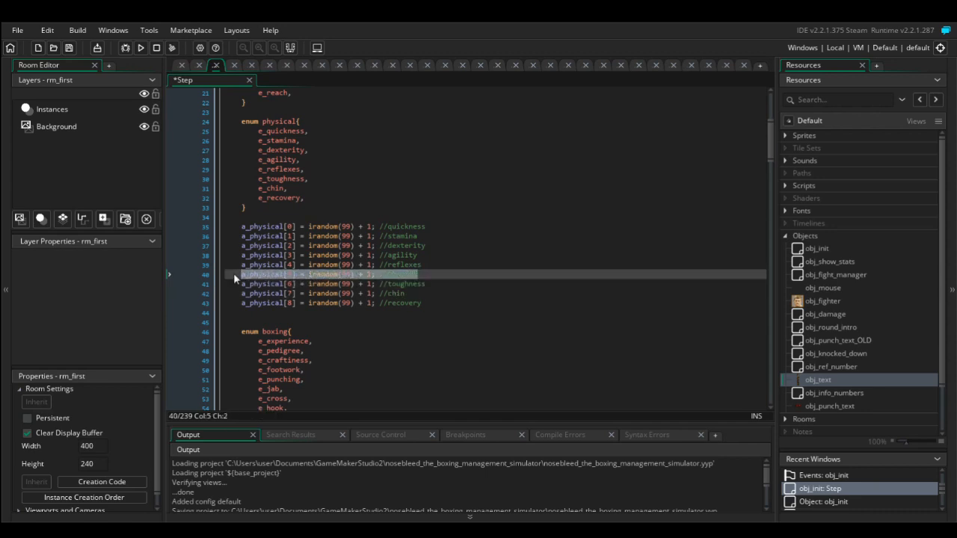
click(372, 285)
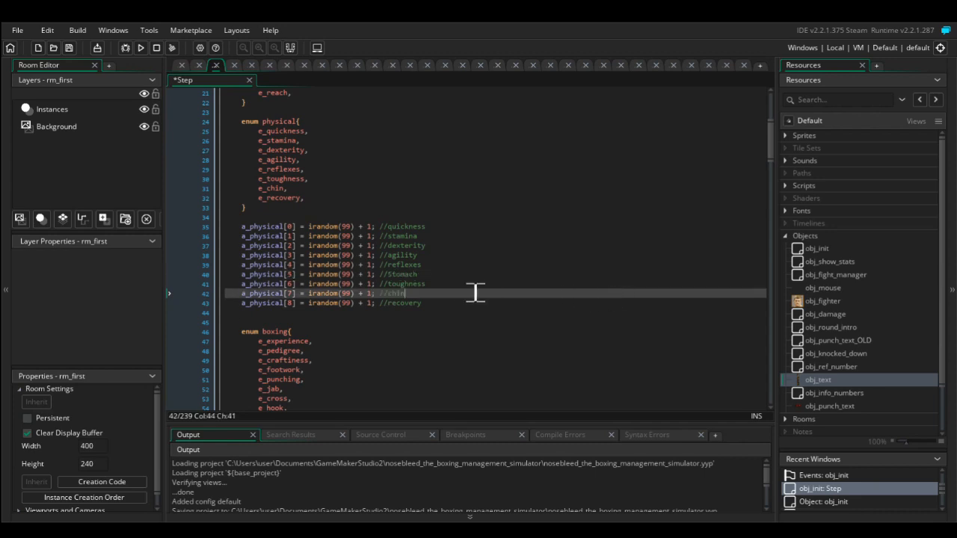
click(302, 226)
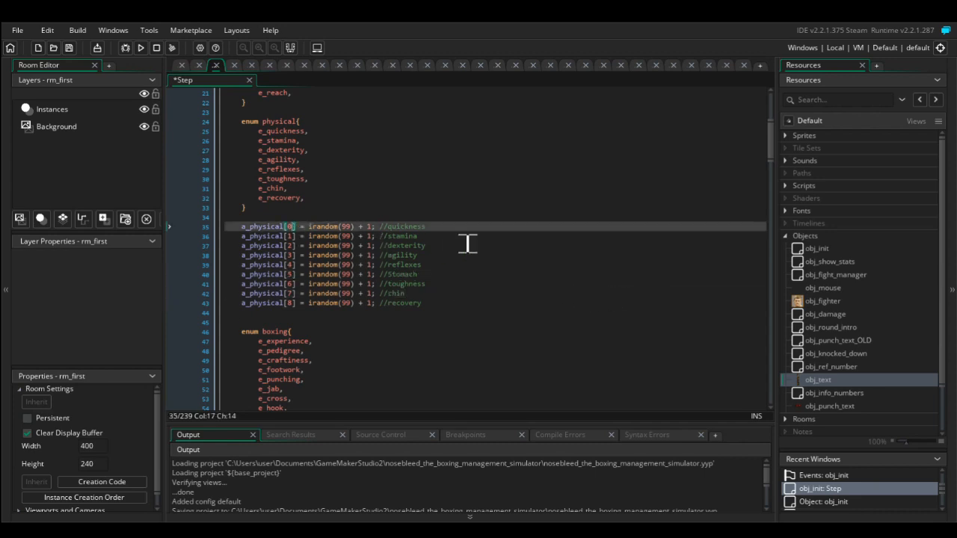
key(BackSpace)
text(ephy)
Index the quickness line with physical.e_quickness and paste it over the numbers on lines 36-38.
key(BackSpace)
key(BackSpace)
key(BackSpace)
text(physical.e_quickness)
key(Escape)
double_click(290, 236)
text(physical.e_quickness)
key(Down)
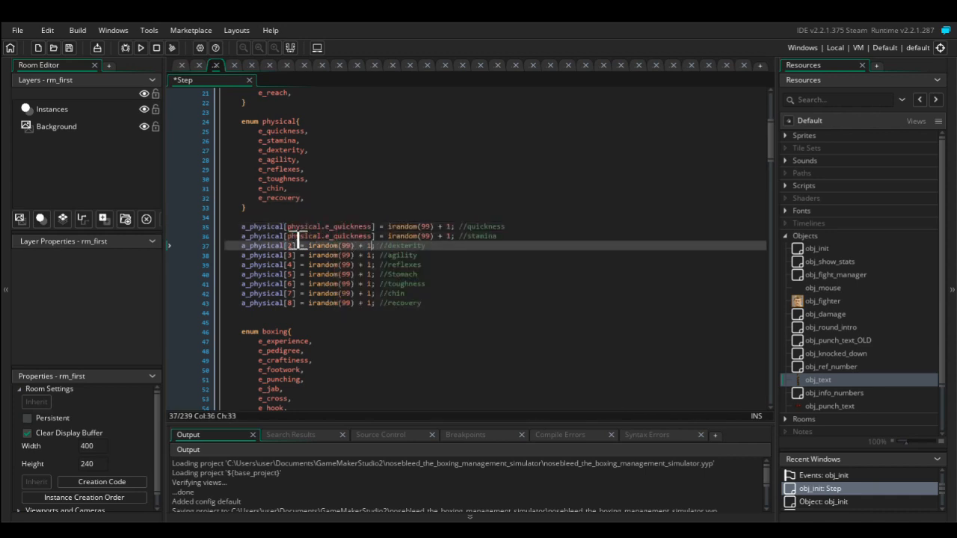
double_click(291, 245)
text(physical.e_quickness)
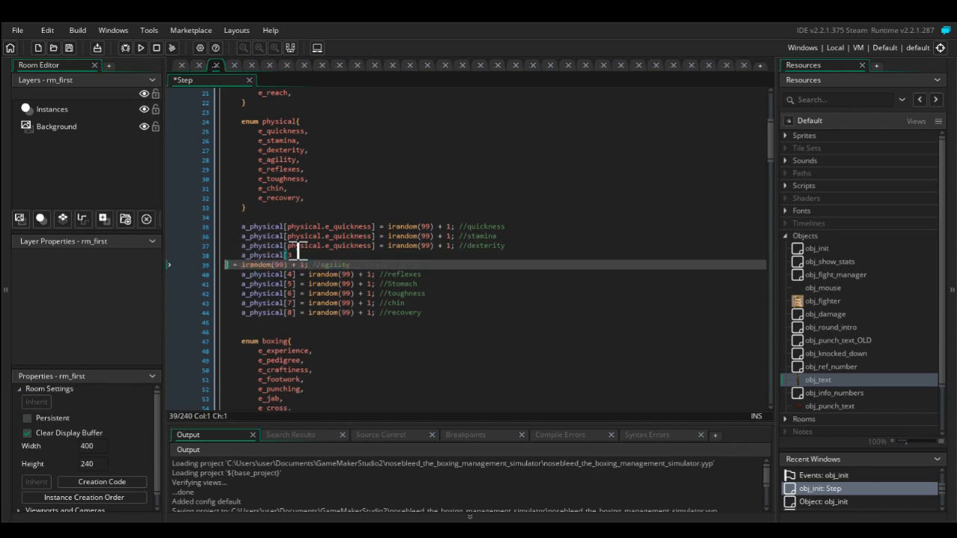
double_click(298, 255)
text(physical.e_quickness)
Paste physical.e_quickness over the remaining numeric a_physical indices.
text(physical.e_quickness)
double_click(290, 274)
key(ctrl+c)
key(ctrl+v)
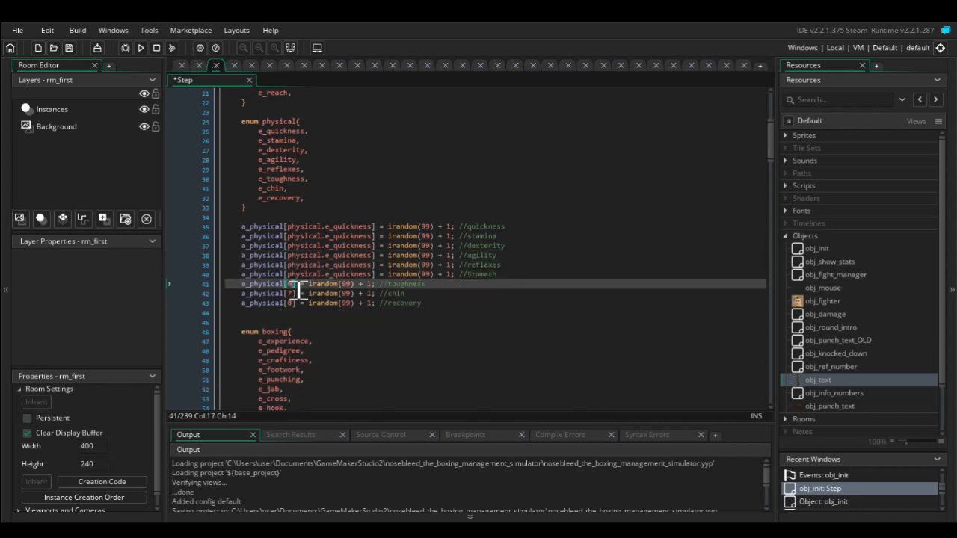
key(ctrl+v)
double_click(292, 293)
key(ctrl+v)
Rename the pasted indices to e_stamina, e_dexterity and e_agility on their lines.
key(ctrl+v)
double_click(348, 236)
text(e_stamina)
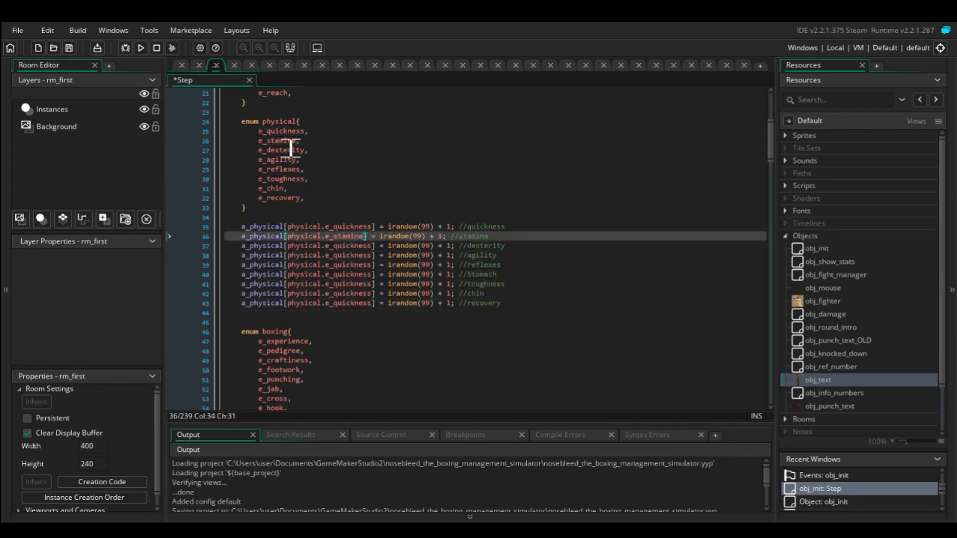
text(e_dexterity)
double_click(278, 160)
key(ctrl+c)
Rename the reflexes and toughness line indices to e_reflexes and e_toughness.
double_click(347, 265)
key(ctrl+v)
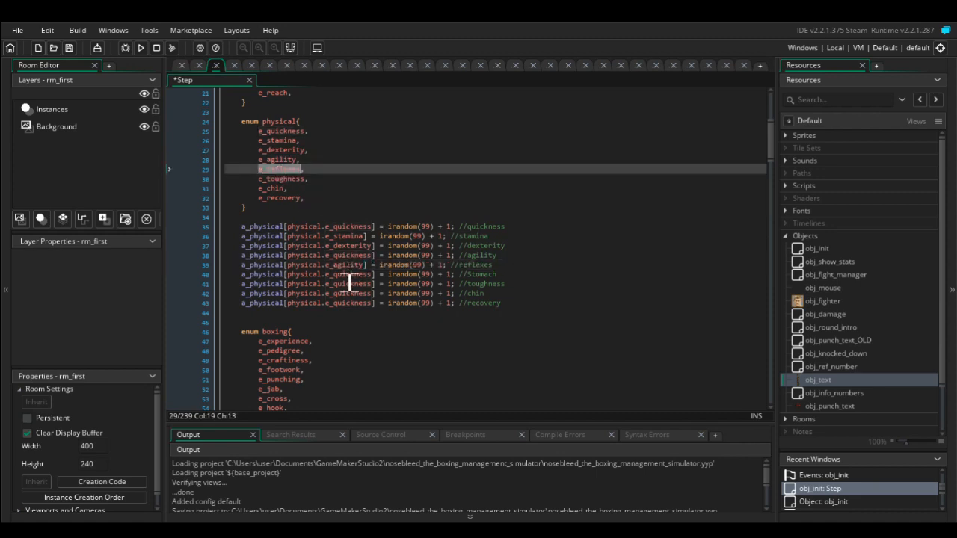
click(350, 278)
double_click(278, 179)
key(ctrl+c)
double_click(347, 284)
key(ctrl+v)
Rename the chin and recovery line indices to e_chin and e_recovery.
double_click(274, 189)
key(ctrl+c)
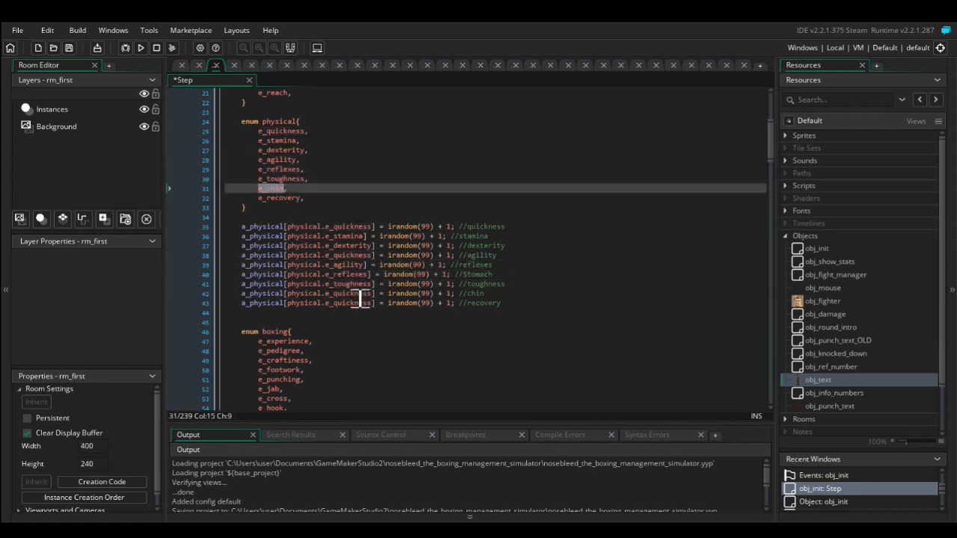
double_click(285, 198)
key(ctrl+c)
double_click(348, 303)
key(ctrl+v)
Delete the duplicate quickness assignment, leaving eight enum-indexed a_physical lines.
click(246, 254)
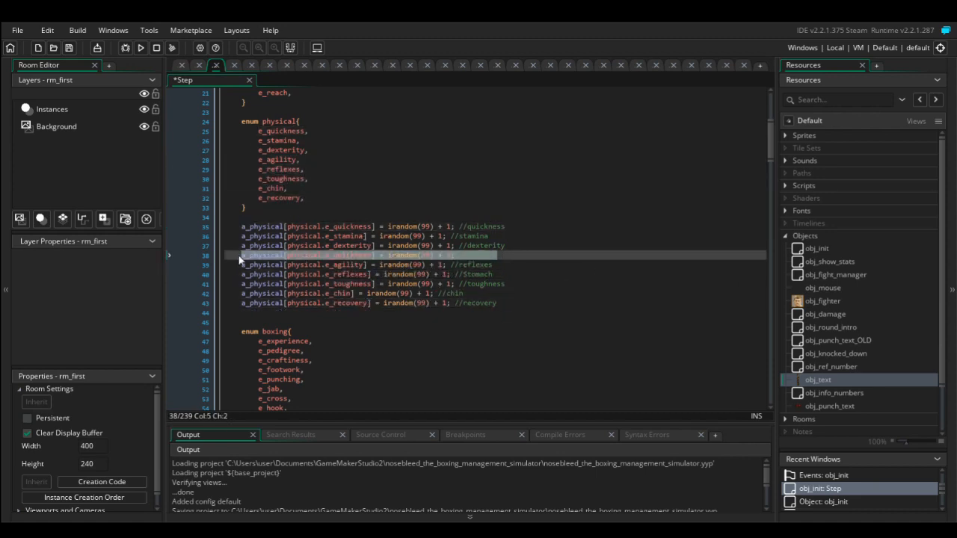
key(ctrl+d)
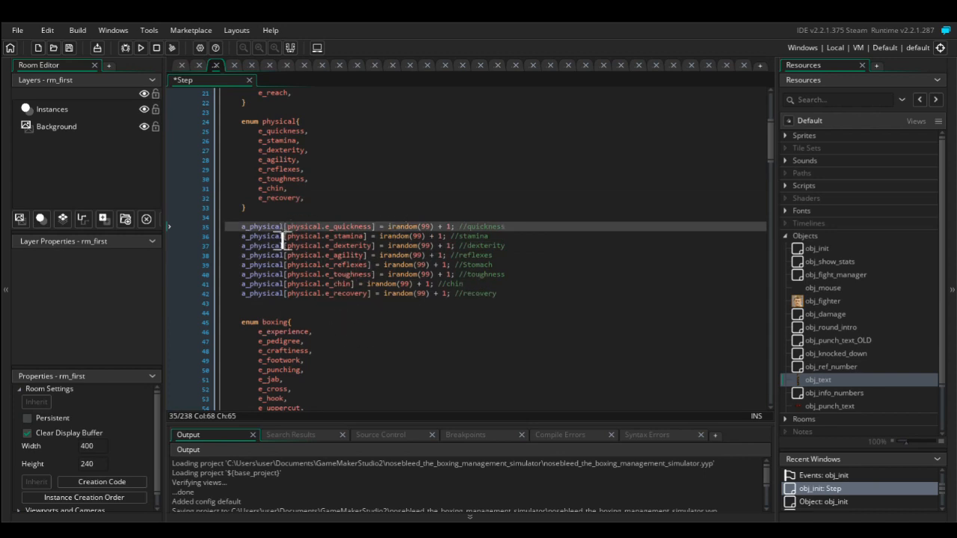
click(311, 227)
drag(549, 278, 223, 266)
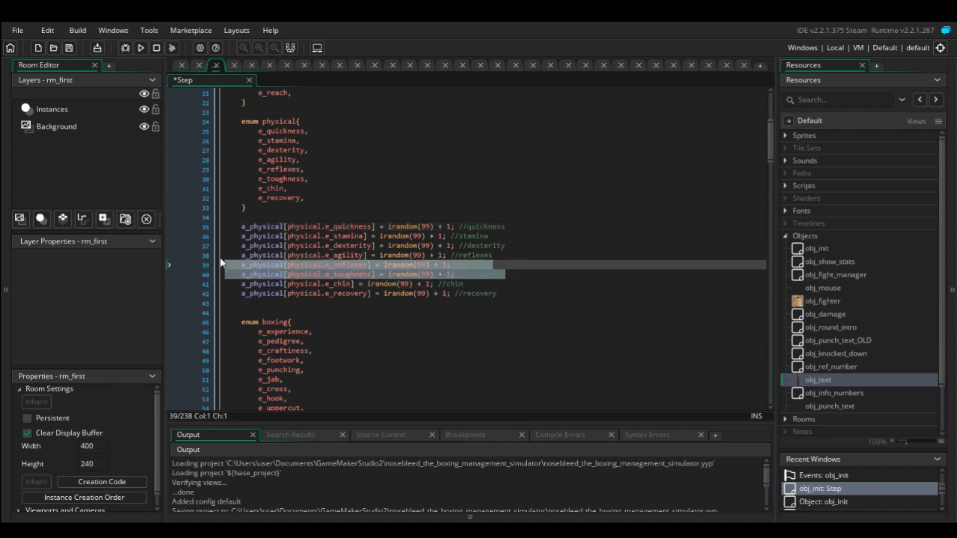
Delete the reflexes and toughness assignments, leaving six a_physical lines indexed by the physical enum.
key(BackSpace)
key(BackSpace)
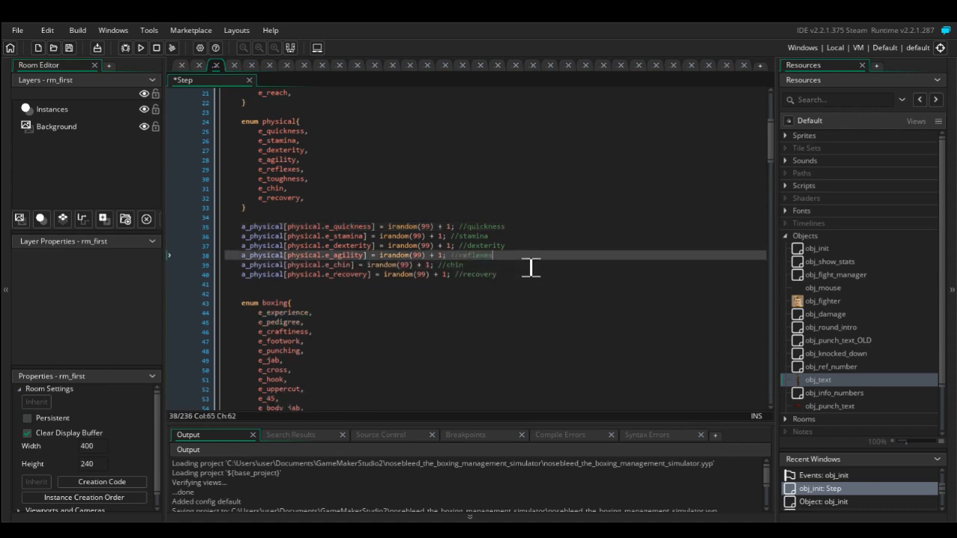
click(314, 276)
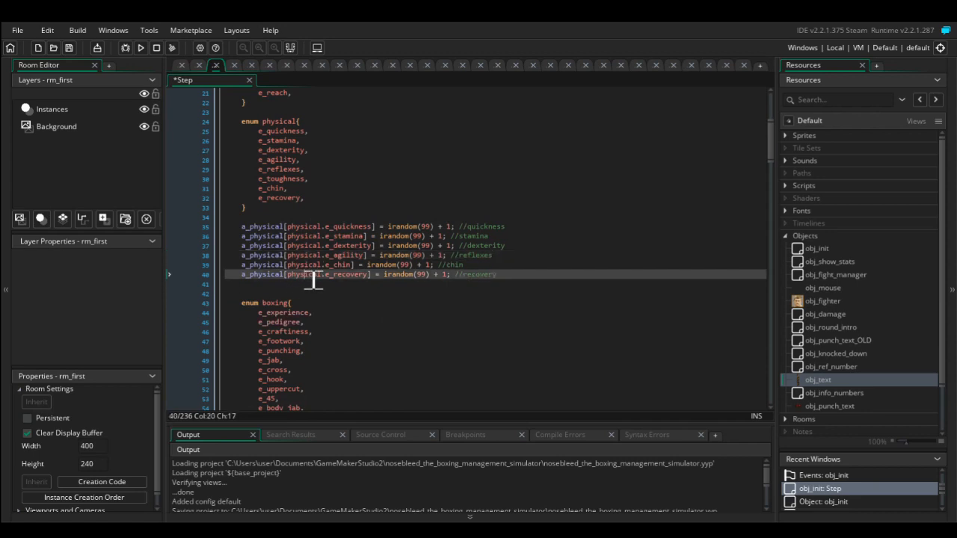
click(354, 276)
drag(284, 131, 292, 200)
click(371, 169)
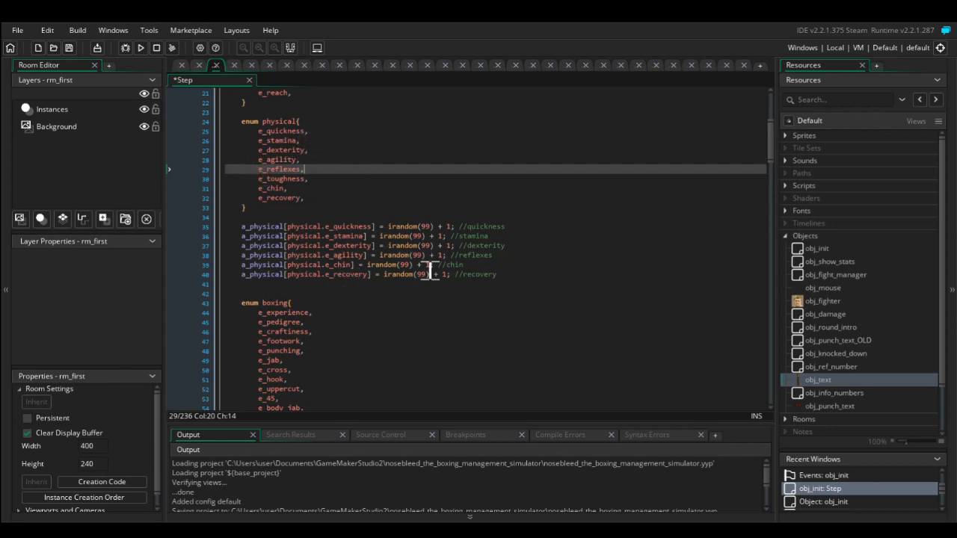
Add blank lines after the recovery assignment and review the six remaining a_physical lines.
click(513, 275)
key(Return)
key(Return)
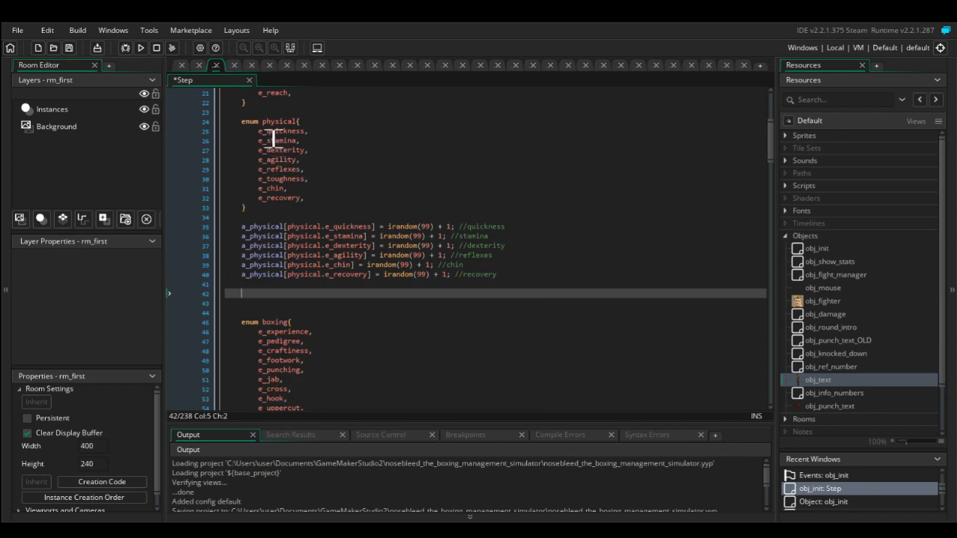
drag(260, 133, 259, 158)
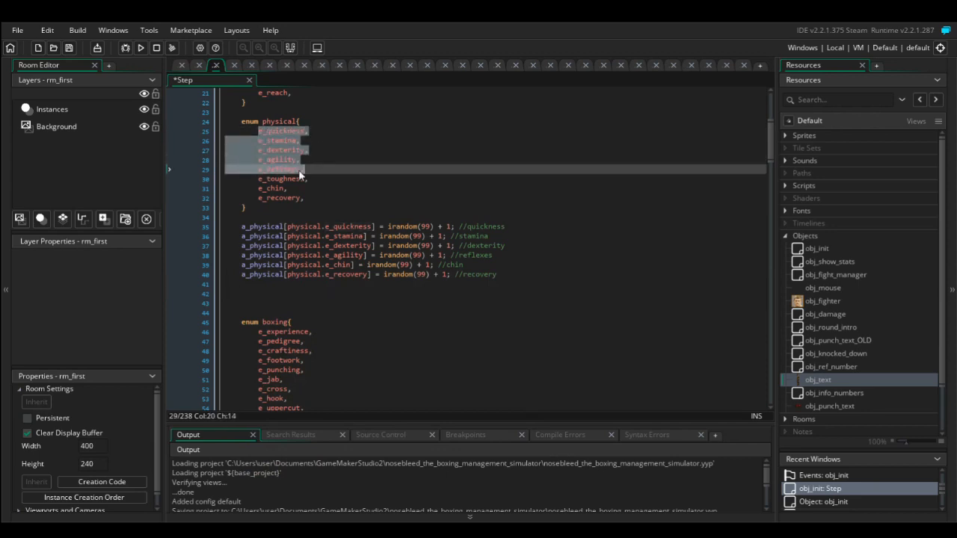
drag(239, 227, 514, 276)
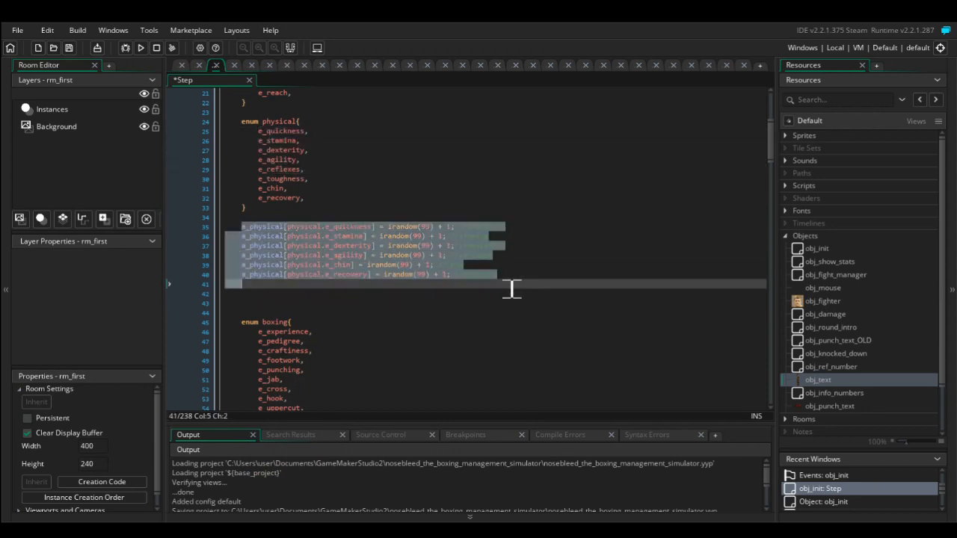
click(556, 228)
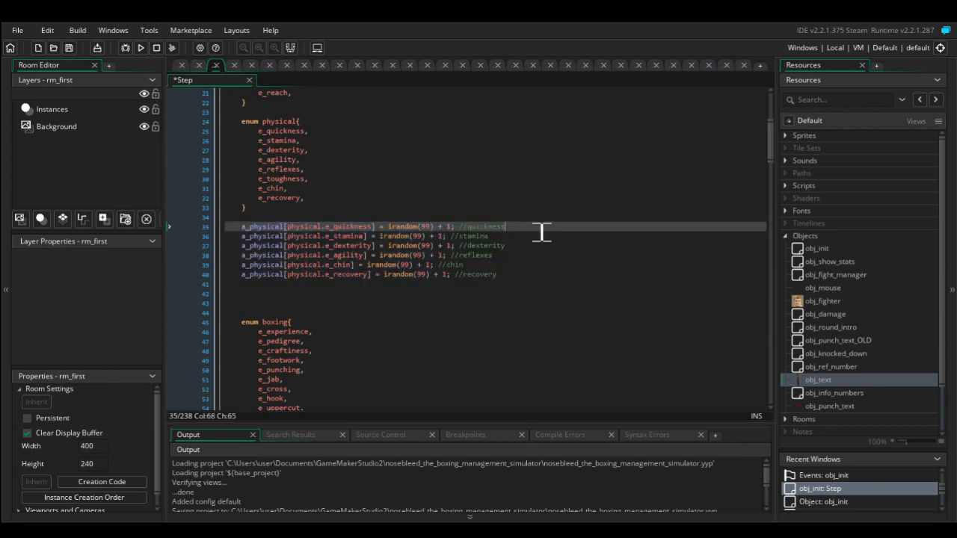
click(514, 279)
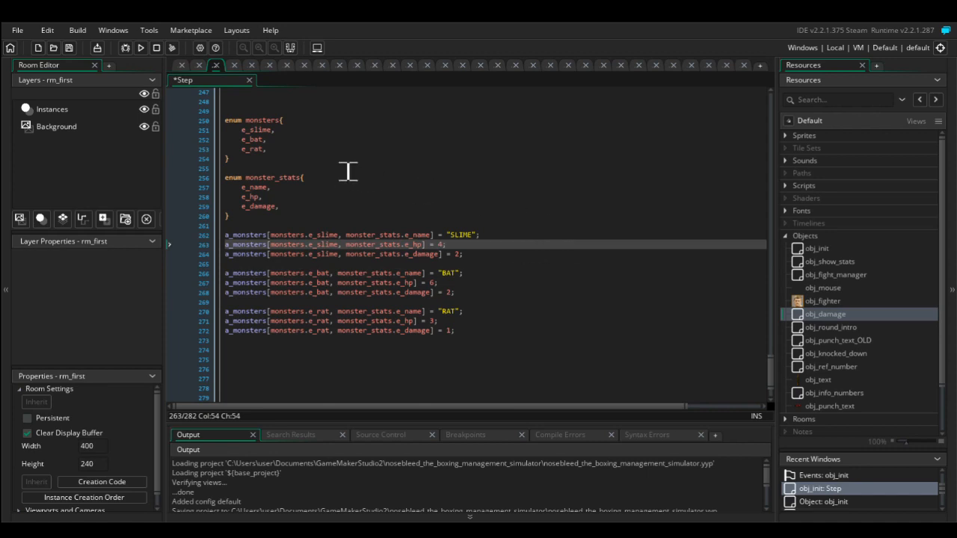
Review the pasted monsters enum (e_slime, e_bat, e_rat) and monster_stats enum (e_name, e_hp, e_damage).
click(404, 169)
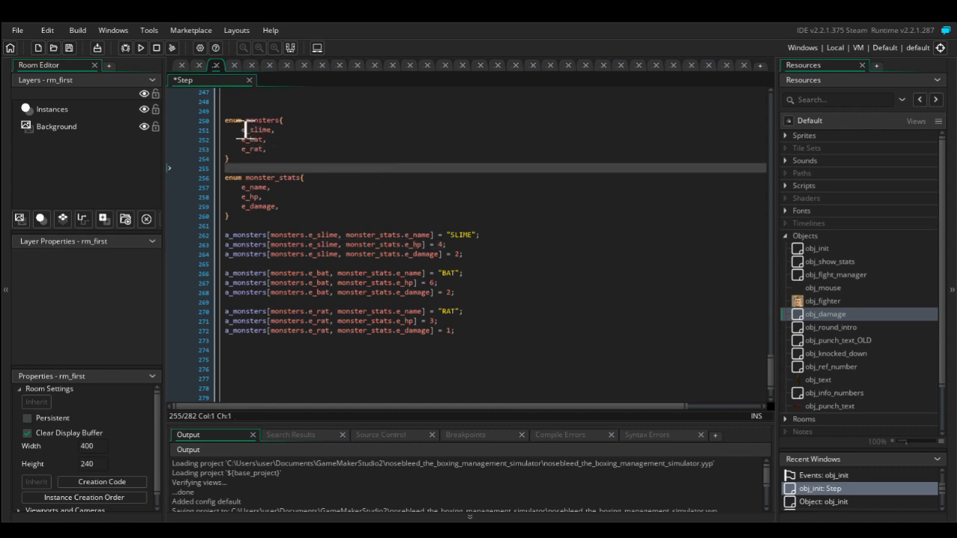
drag(318, 120, 255, 120)
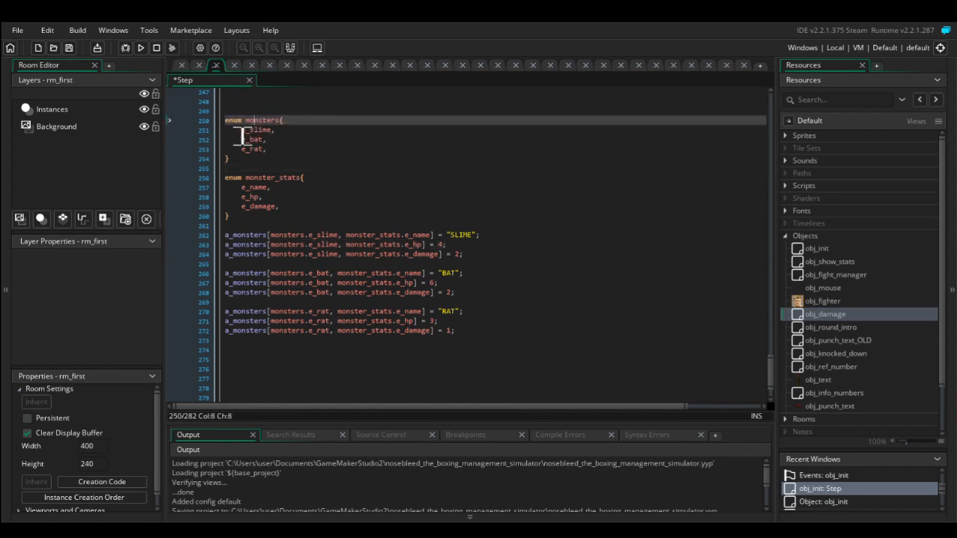
drag(226, 140, 280, 156)
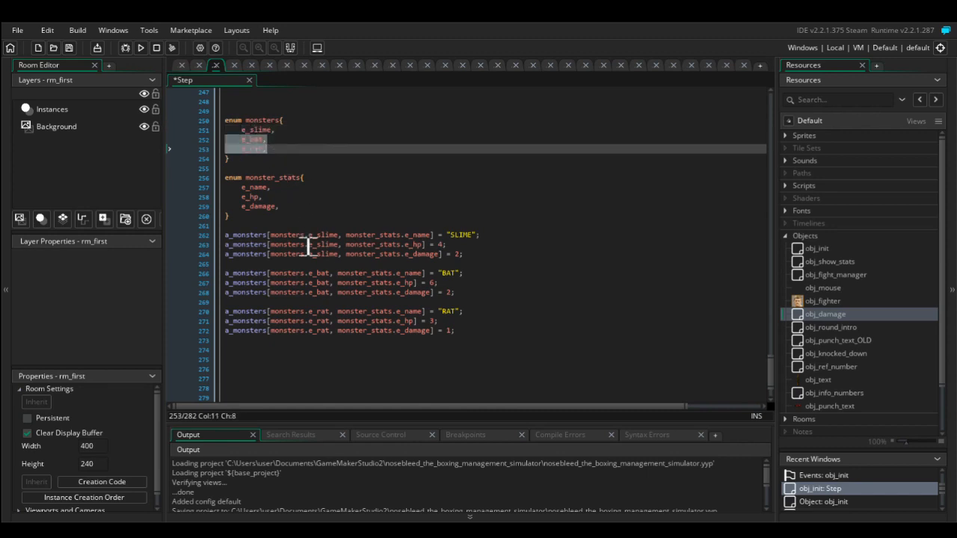
mouse_move(320, 235)
mouse_down()
mouse_move(330, 235)
mouse_move(331, 256)
mouse_move(315, 292)
mouse_move(315, 335)
mouse_up()
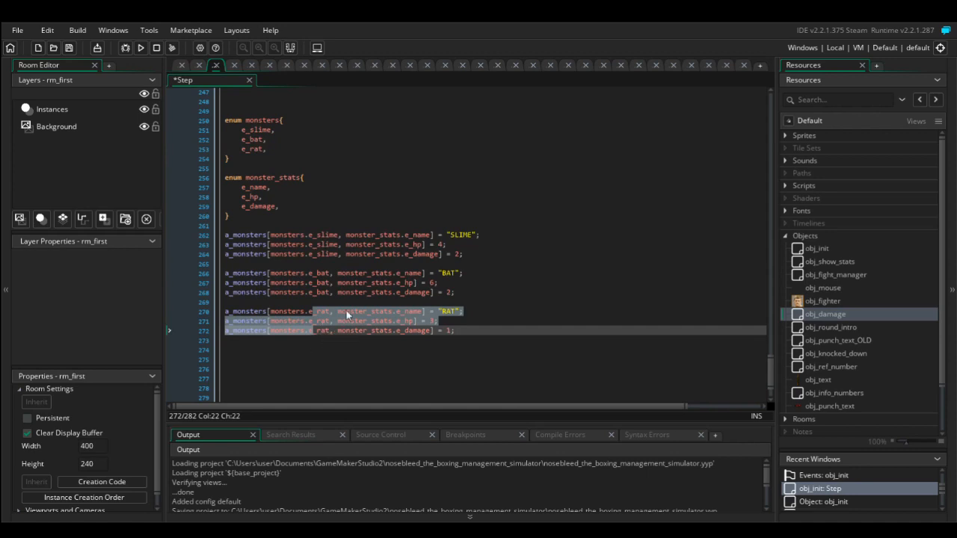
click(337, 158)
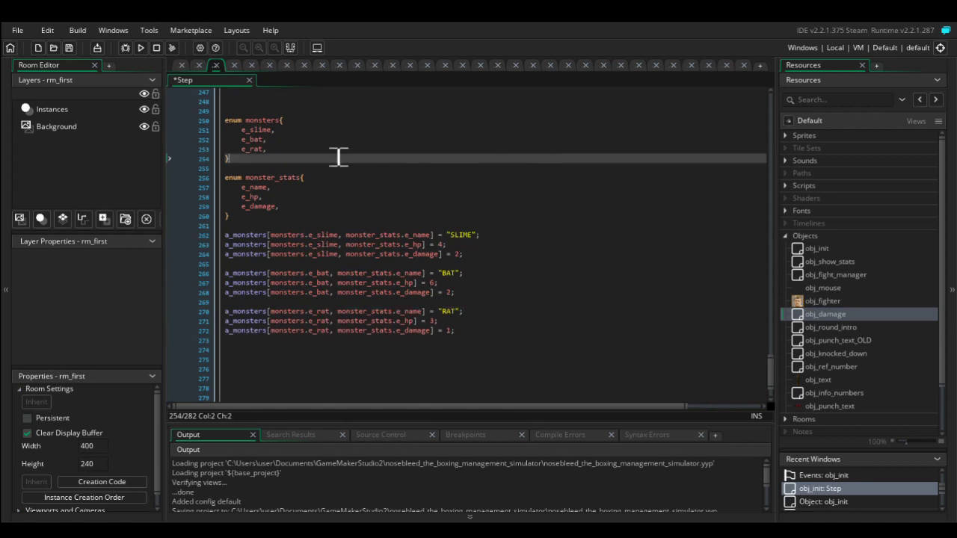
click(258, 178)
Walk through the a_monsters[monster, stat] assignments holding name, hp and damage for slime, bat and rat.
click(428, 234)
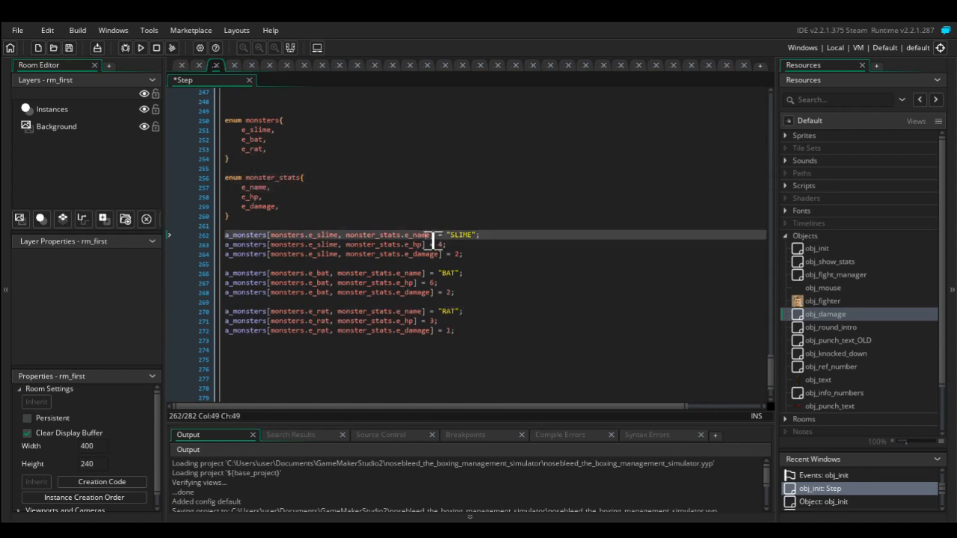
click(415, 254)
click(362, 199)
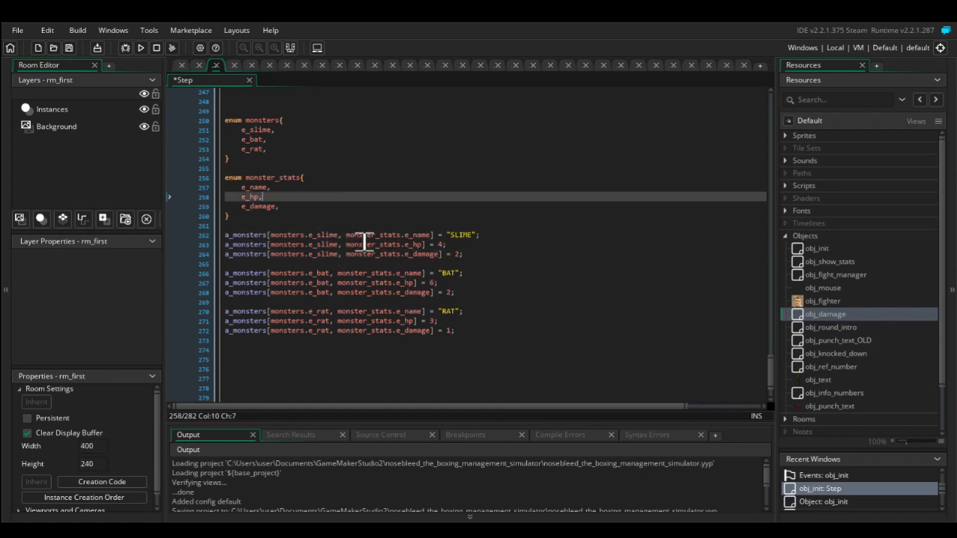
click(511, 342)
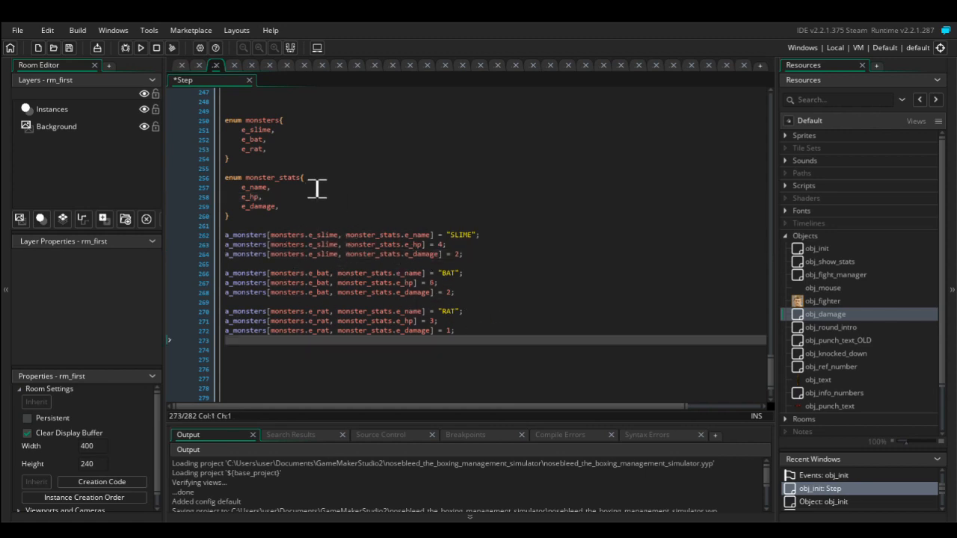
key(Left)
key(shift+Left)
key(shift+Left)
key(shift+Left)
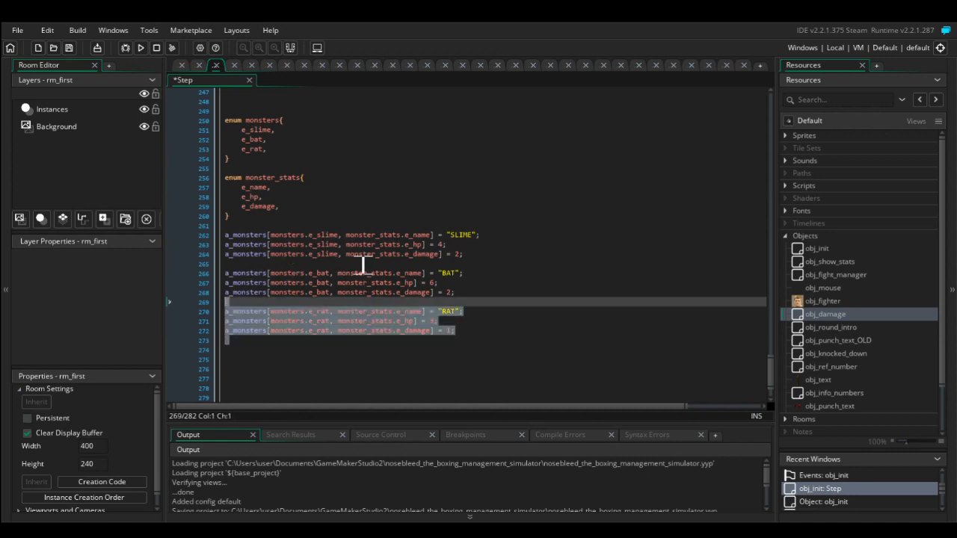
click(363, 263)
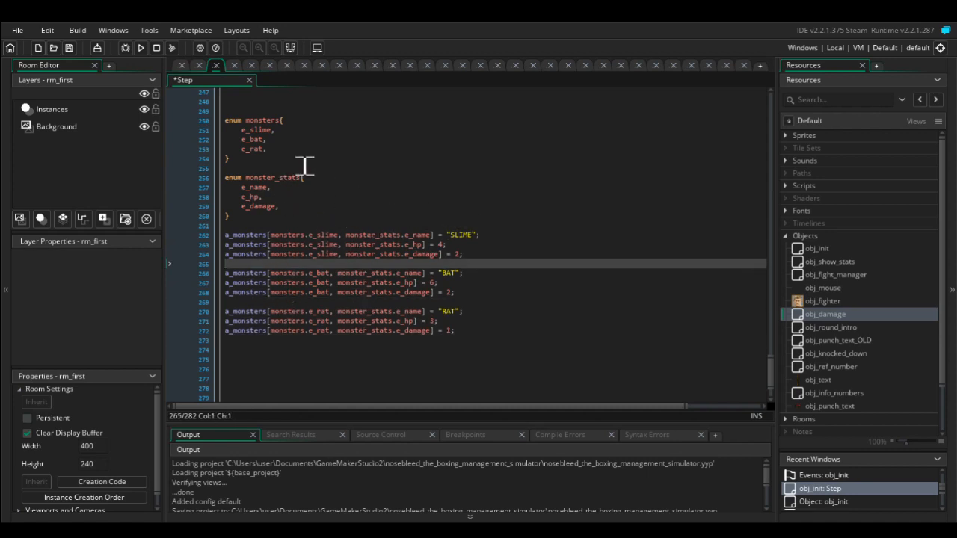
click(276, 149)
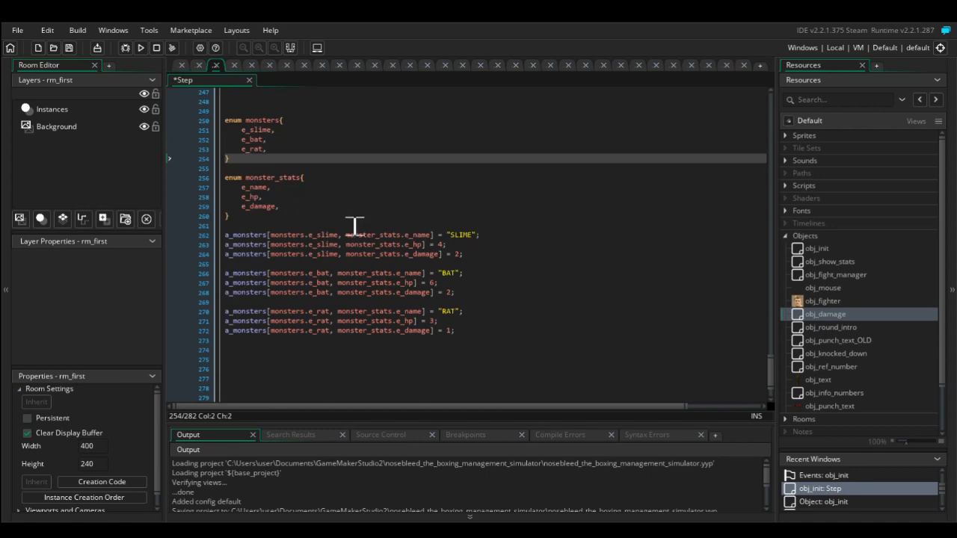